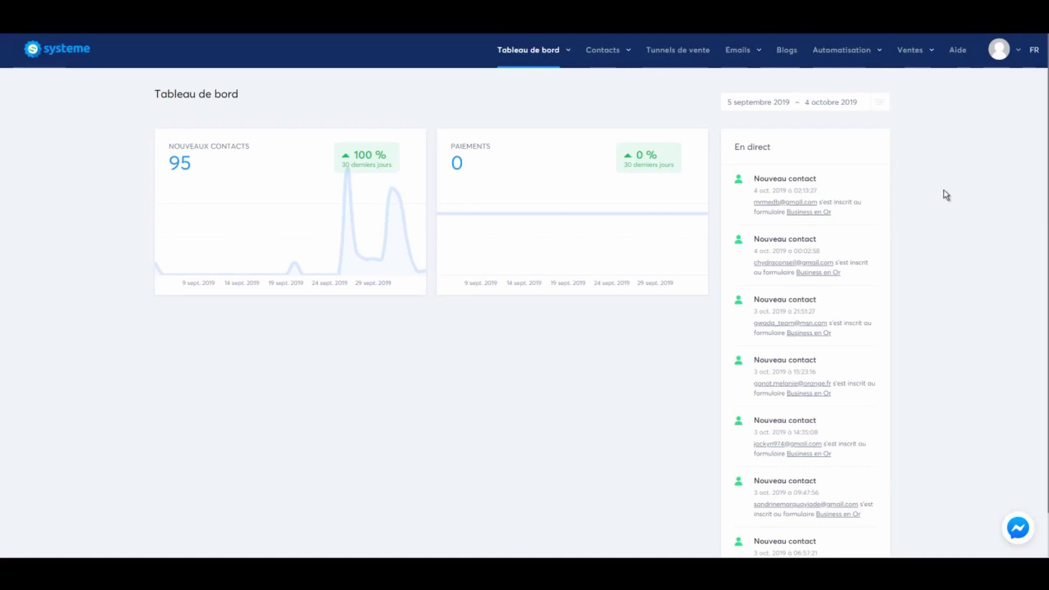
Create a new sales funnel named TEST of the type "Construisez votre audience".
left_click(684, 53)
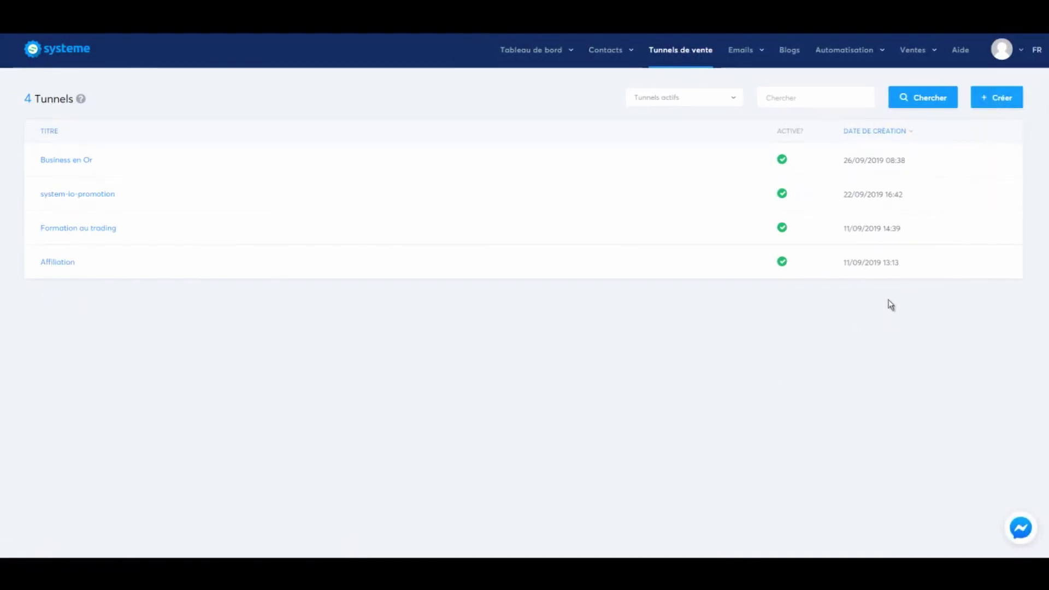
mouse_move(856, 137)
left_click(1004, 99)
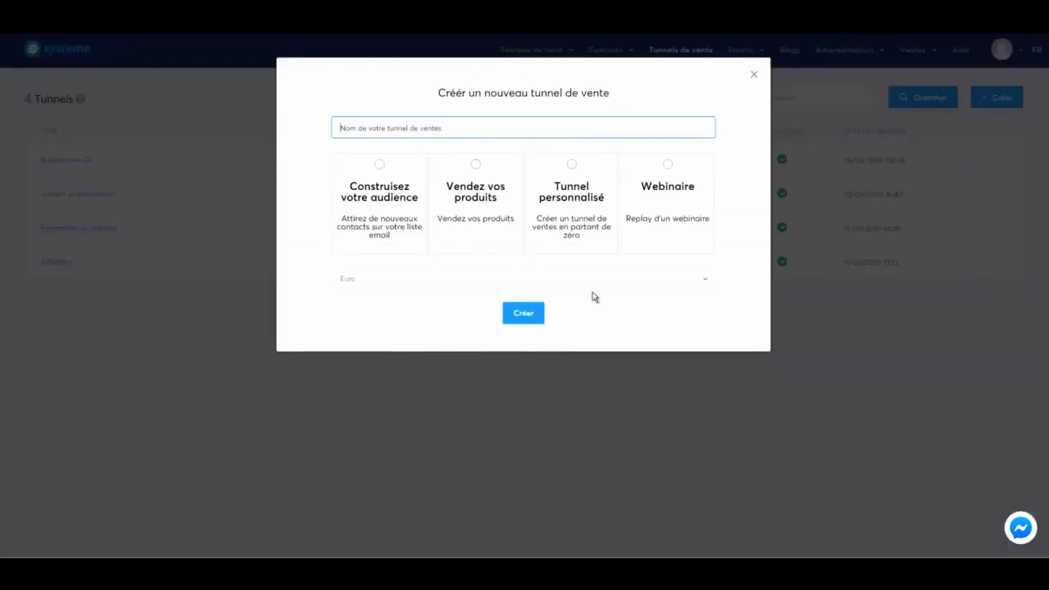
left_click(473, 129)
type("TEST")
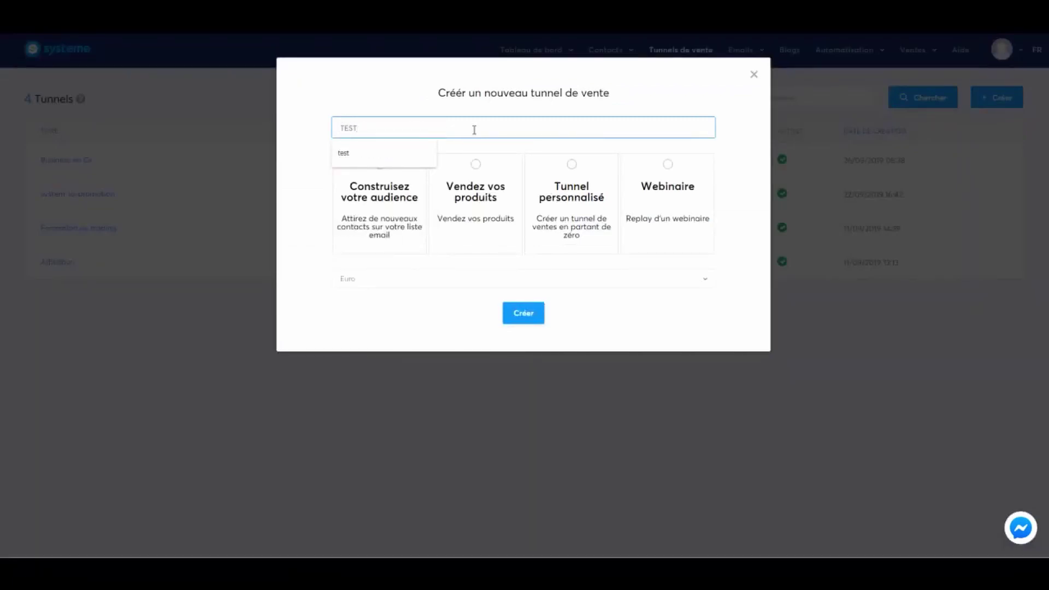
left_click(380, 106)
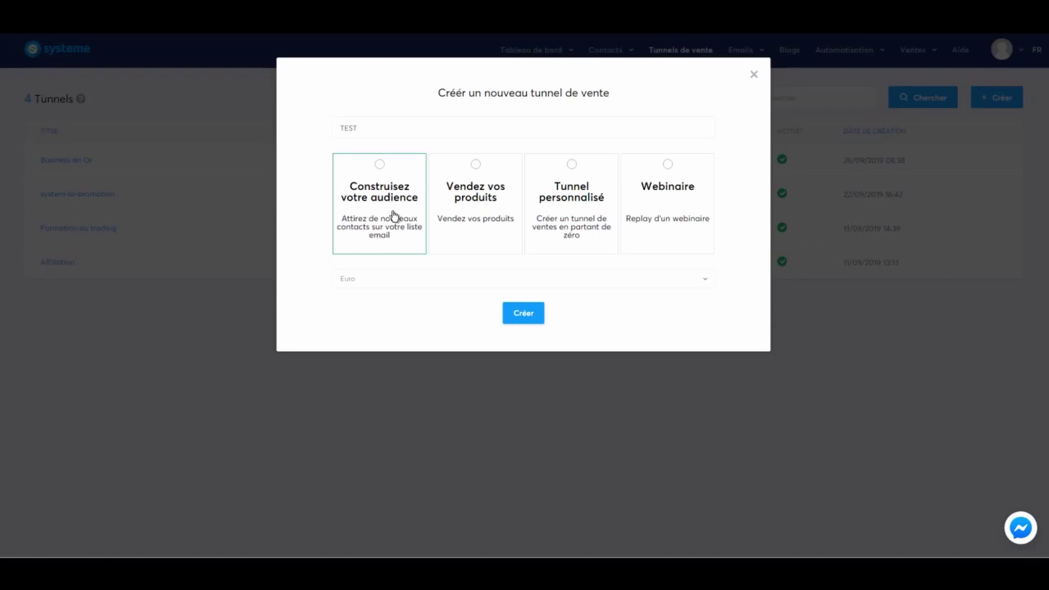
left_click(380, 164)
left_click(518, 325)
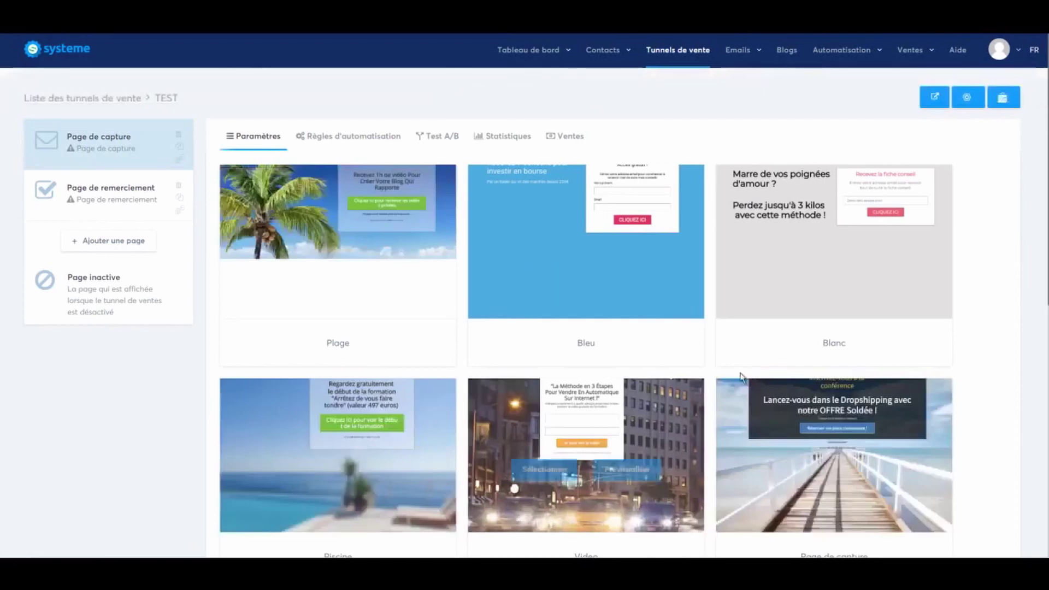
Look through the capture page templates and choose the "Plage" template for the capture page.
mouse_move(629, 305)
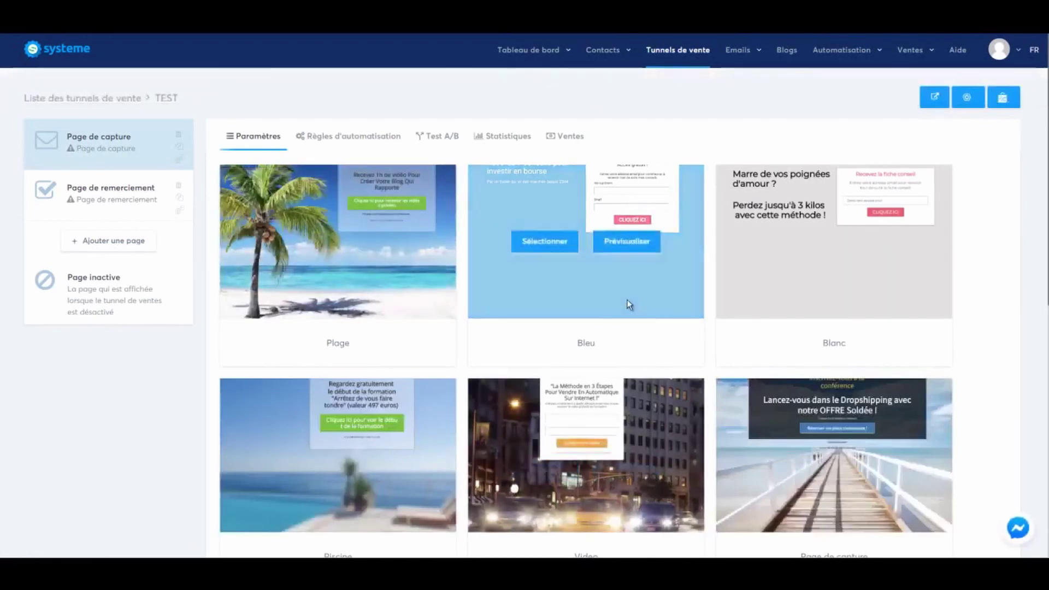
scroll(630, 304, "down", 7)
mouse_move(818, 276)
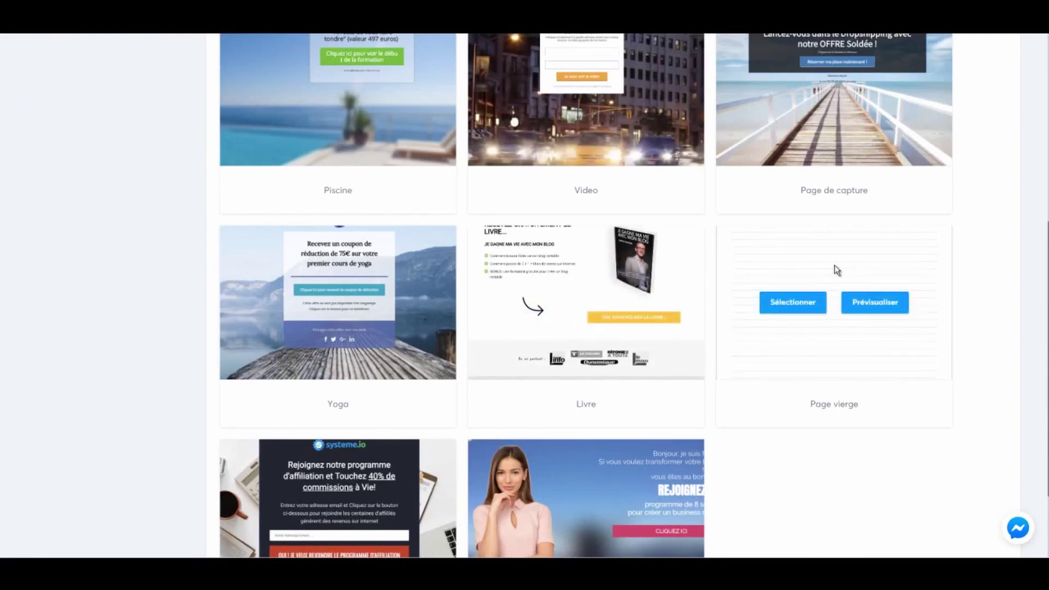
scroll(582, 277, "up", 7)
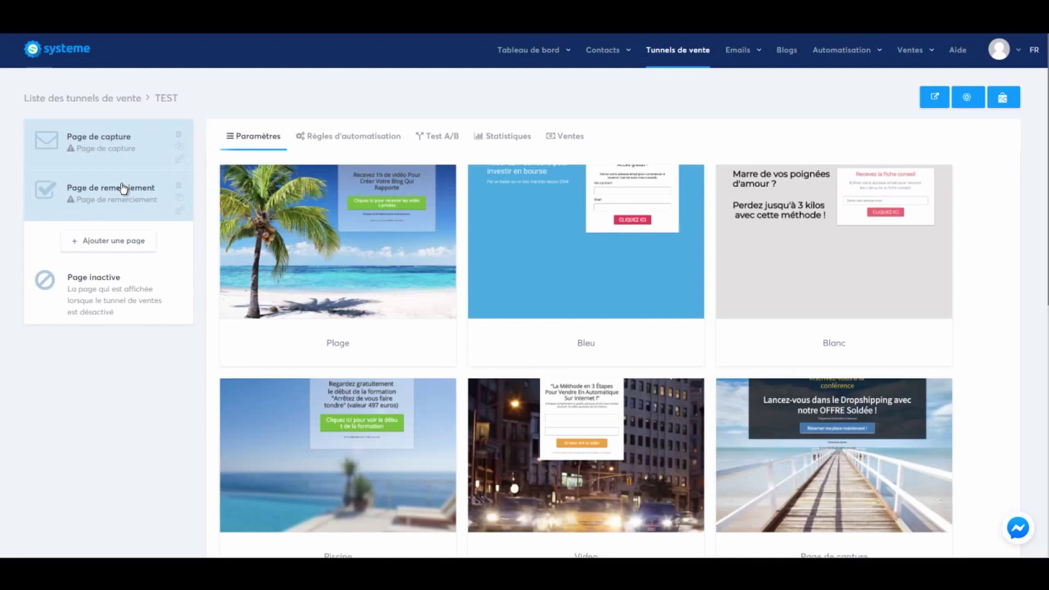
mouse_move(391, 290)
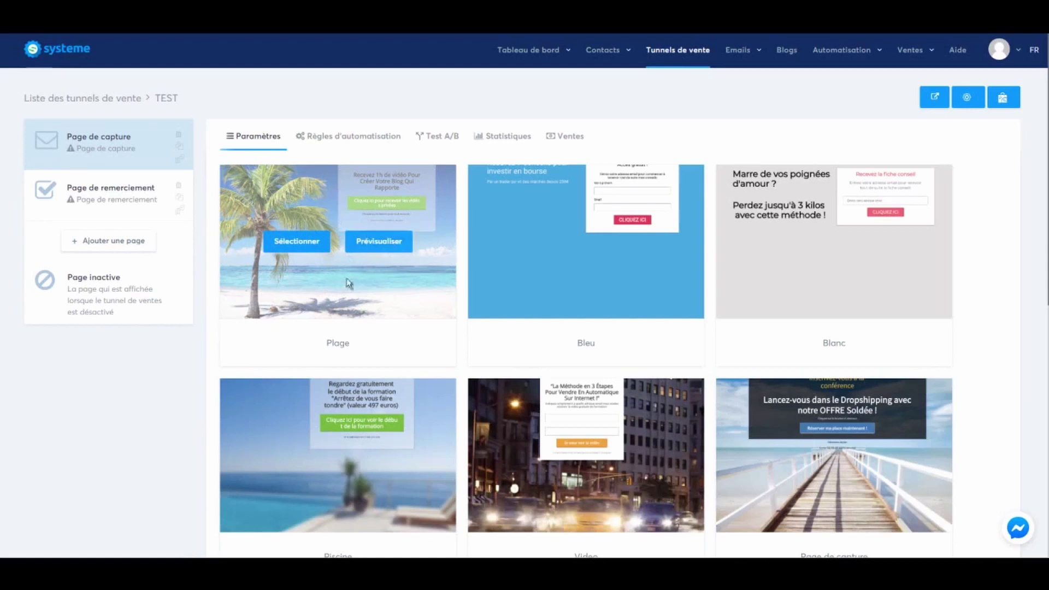
left_click(284, 241)
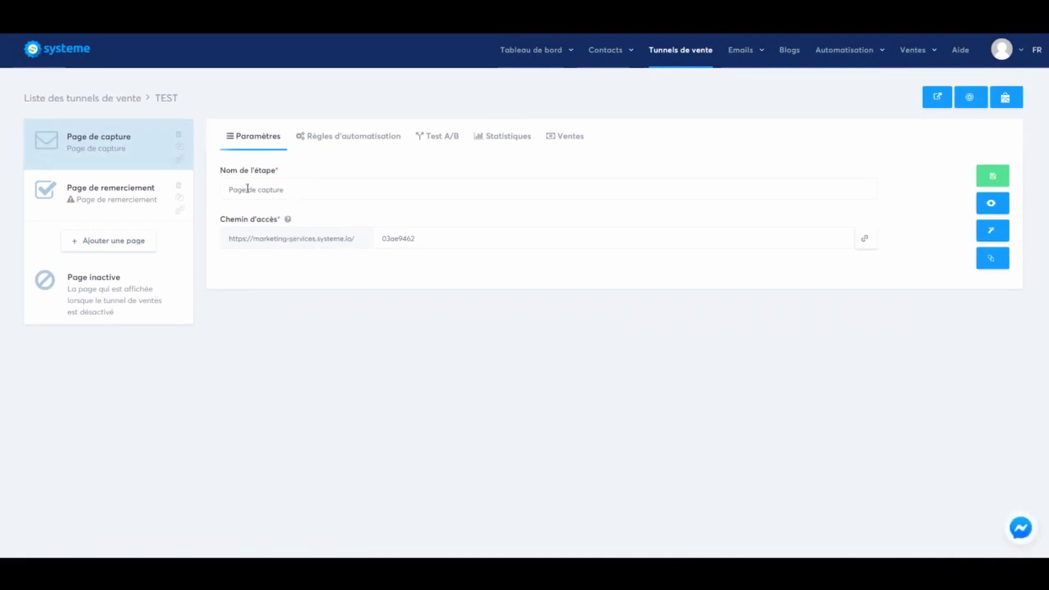
Name the capture page step TEST, set its path to TEST-CAPTURE and save the settings.
left_click_drag(308, 190, 208, 196)
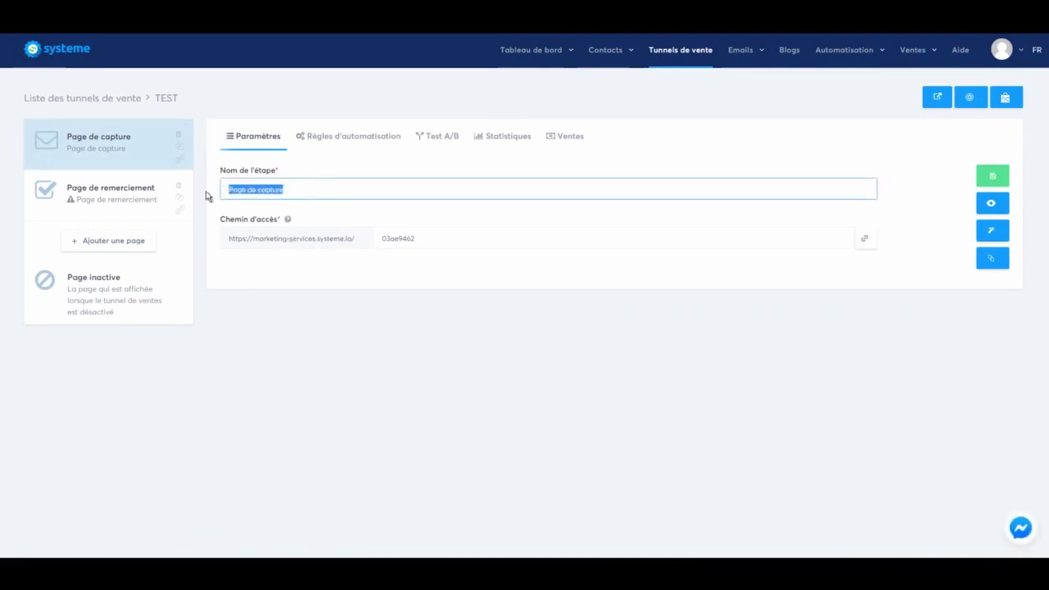
type("TEST")
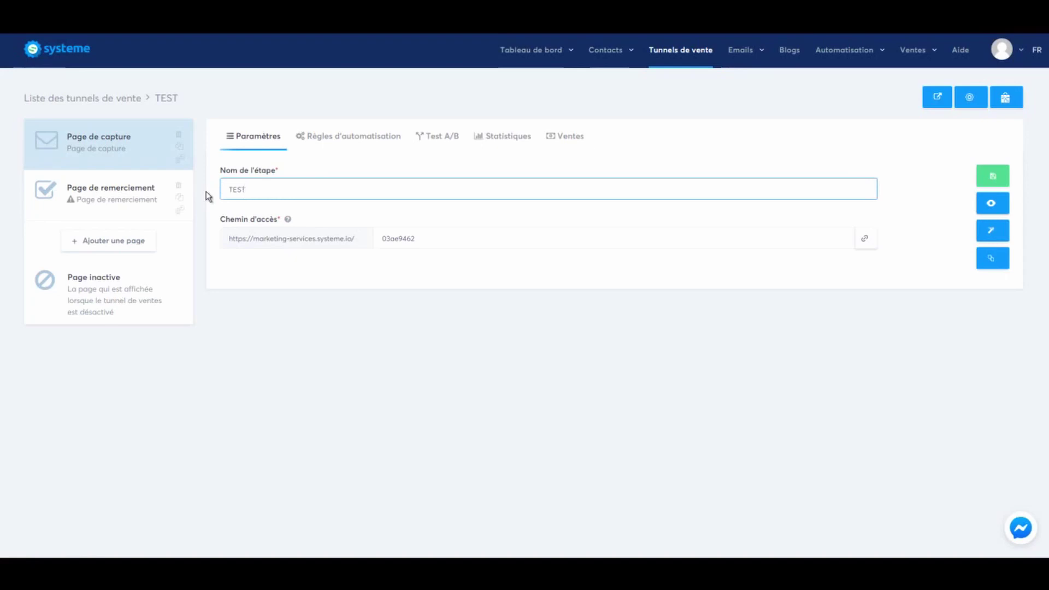
double_click(397, 239)
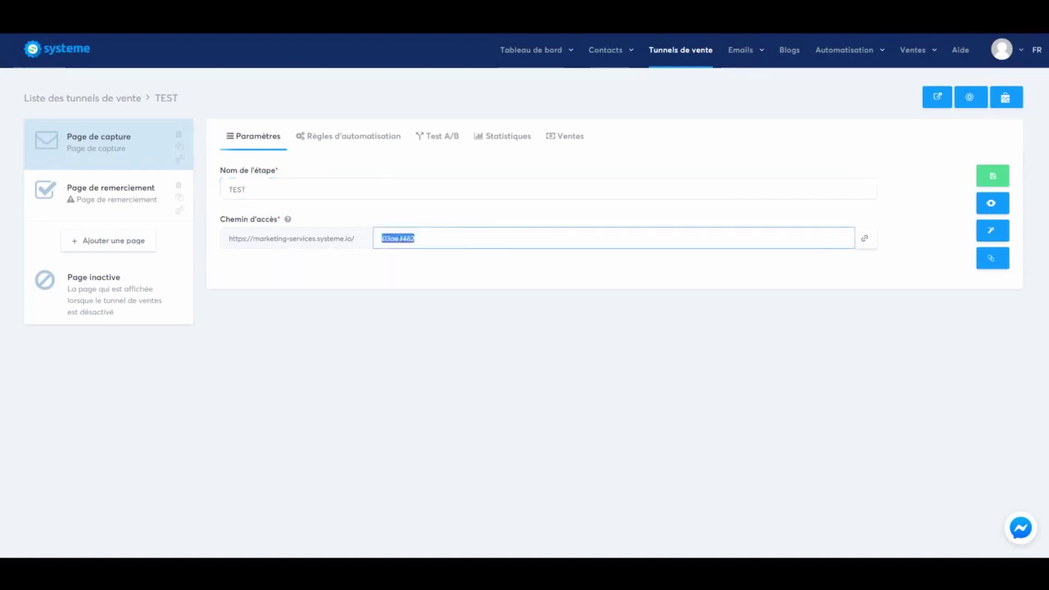
type("TEST-CAPTURE")
left_click(496, 330)
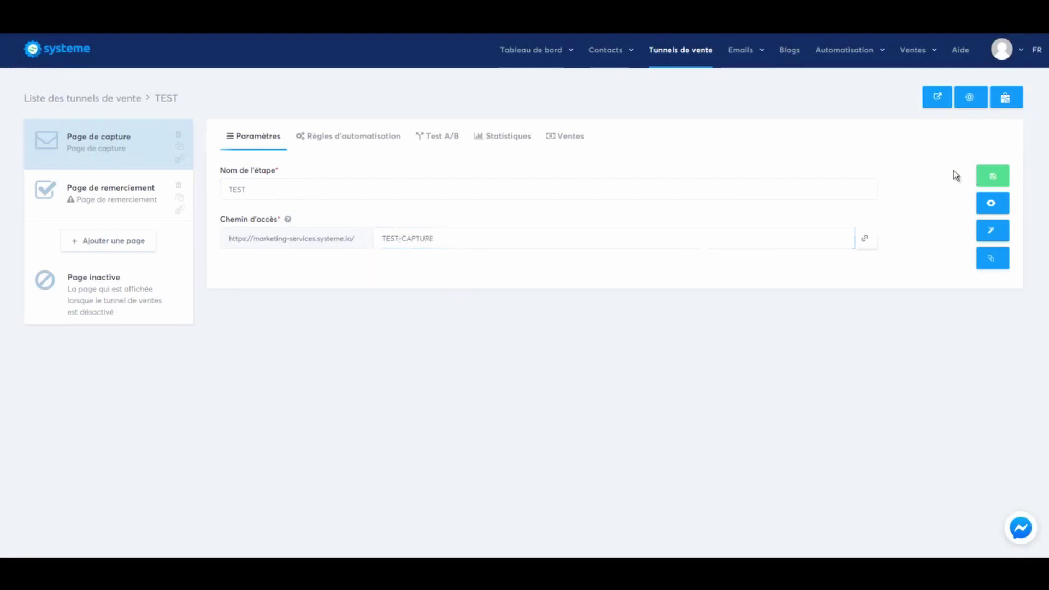
left_click(993, 176)
left_click(992, 176)
Open the capture page for editing and replace its heading with "7 ASTUCES POUR BIEN APPRENDRE L'ANGLAIS" on three lines.
left_click(990, 232)
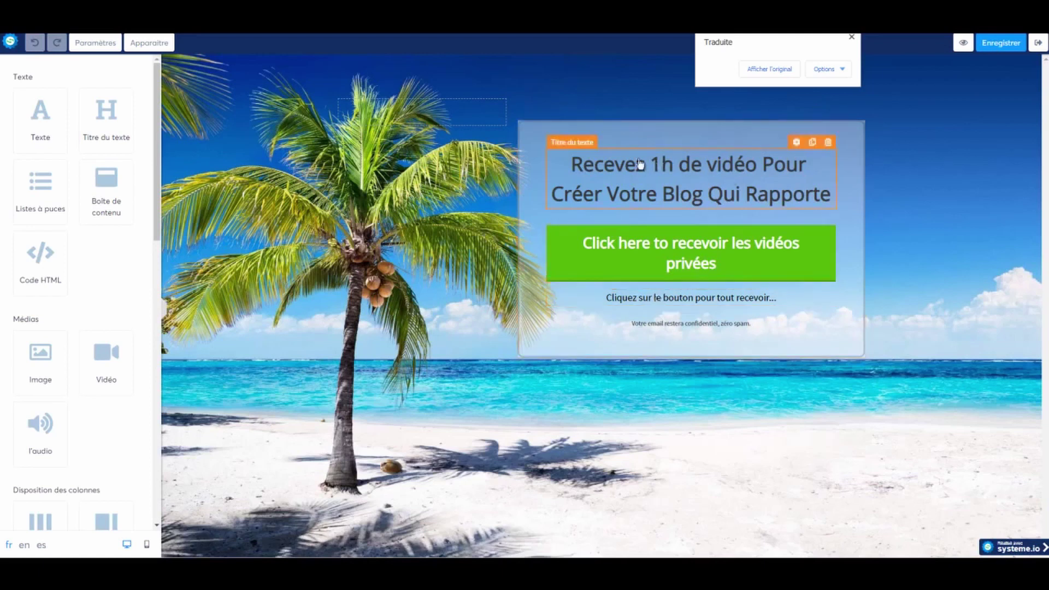
left_click(600, 168)
double_click(600, 167)
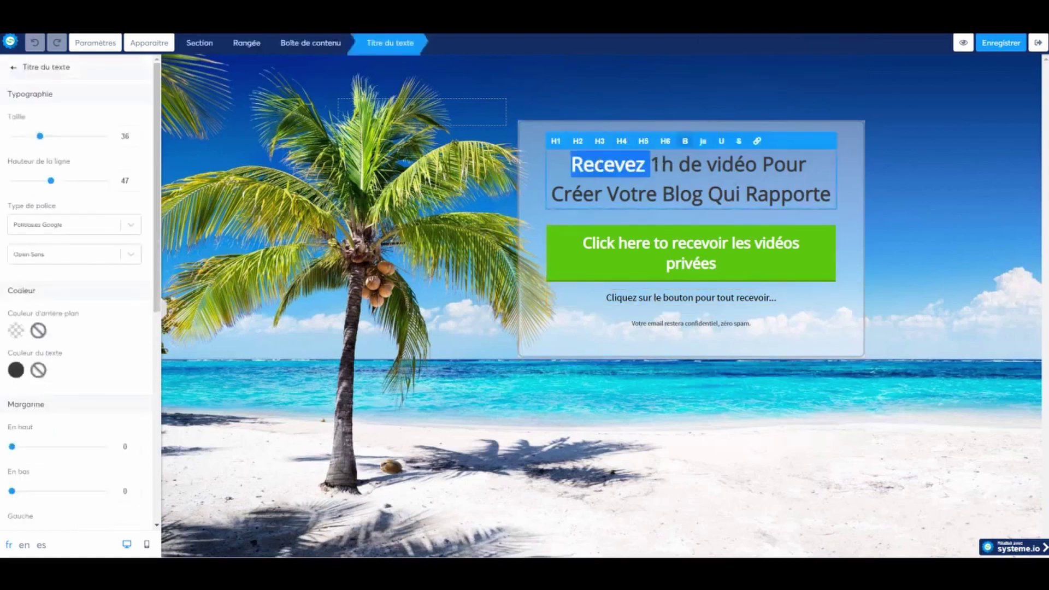
left_click(571, 164)
left_click_drag(572, 164, 832, 195)
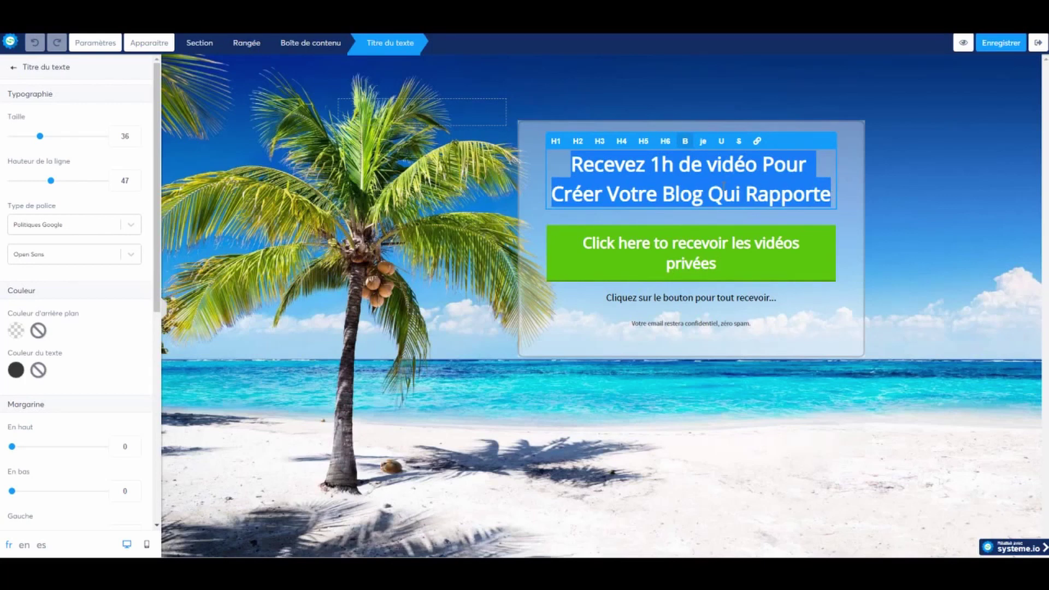
type("7")
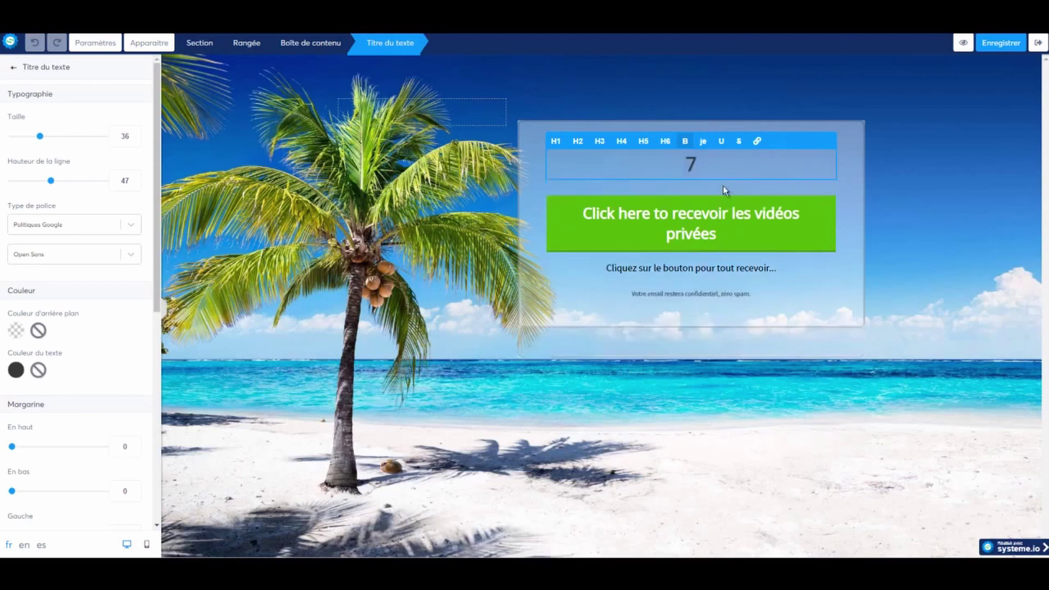
type(" ASTUCE")
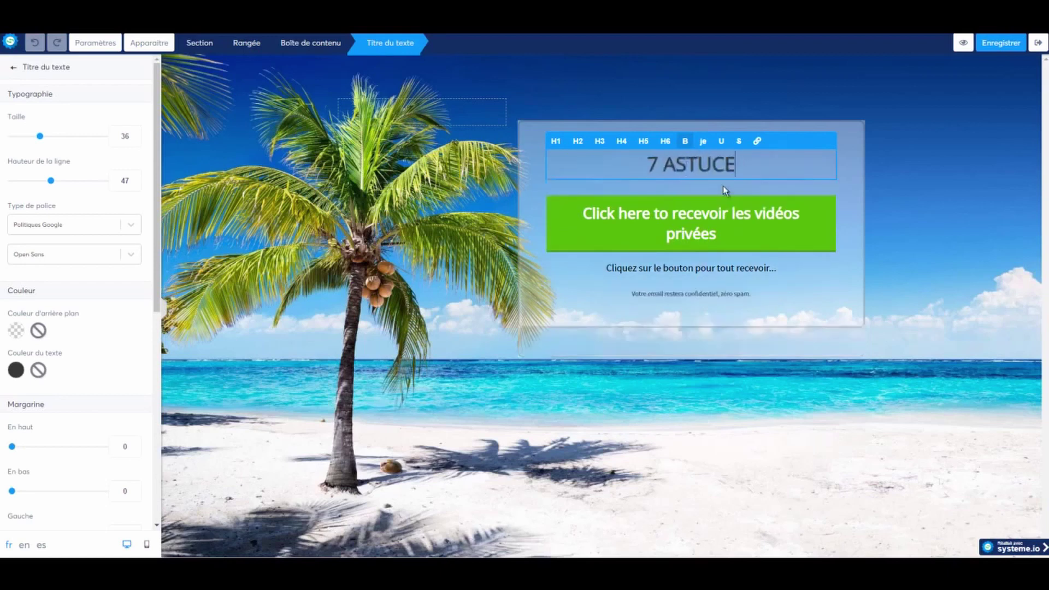
type("S ")
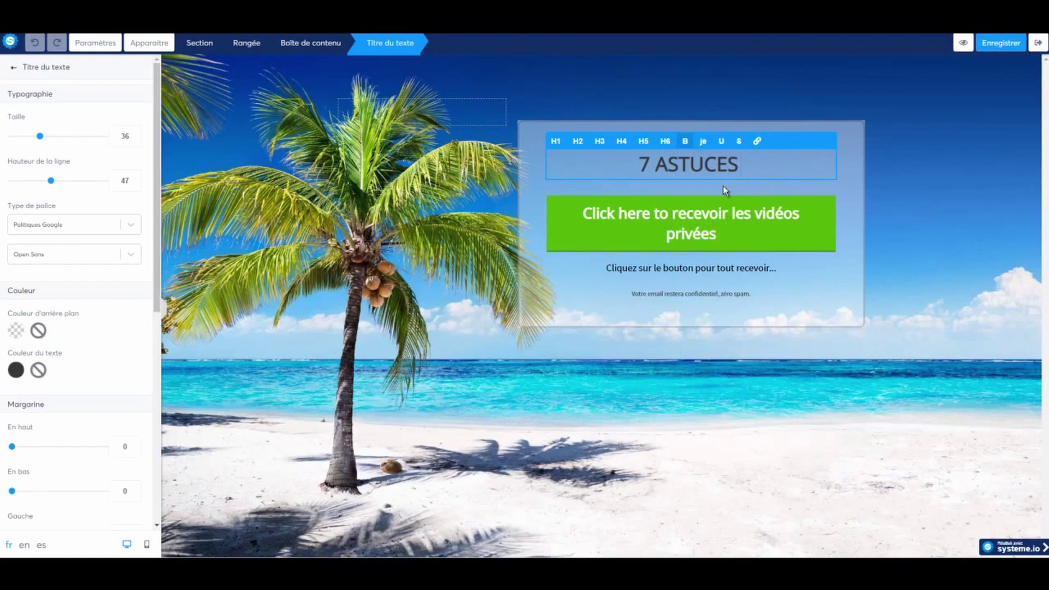
type("POUR")
key("Return")
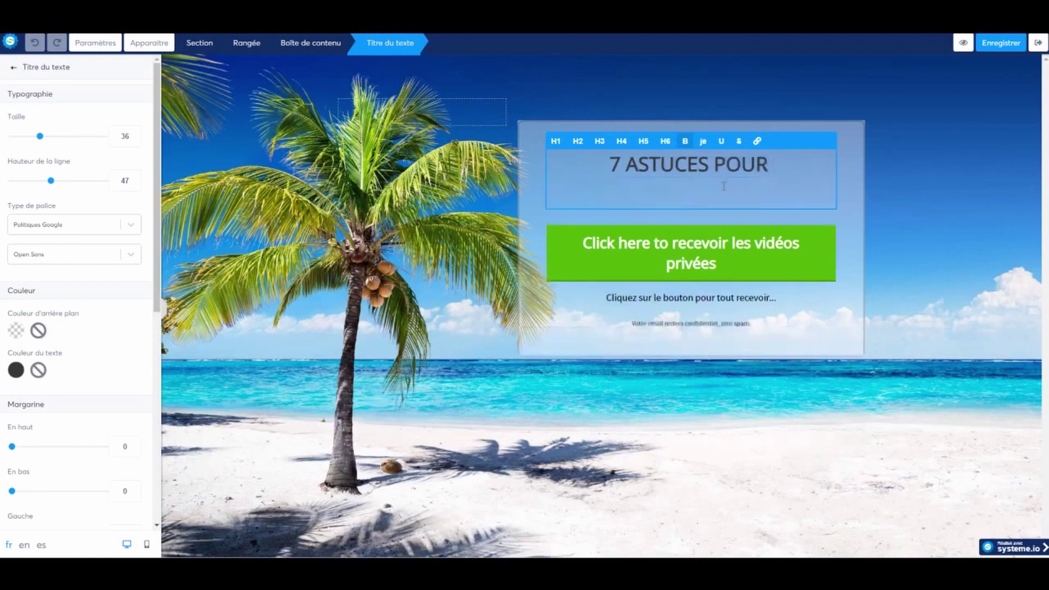
type("BIEN AOPP")
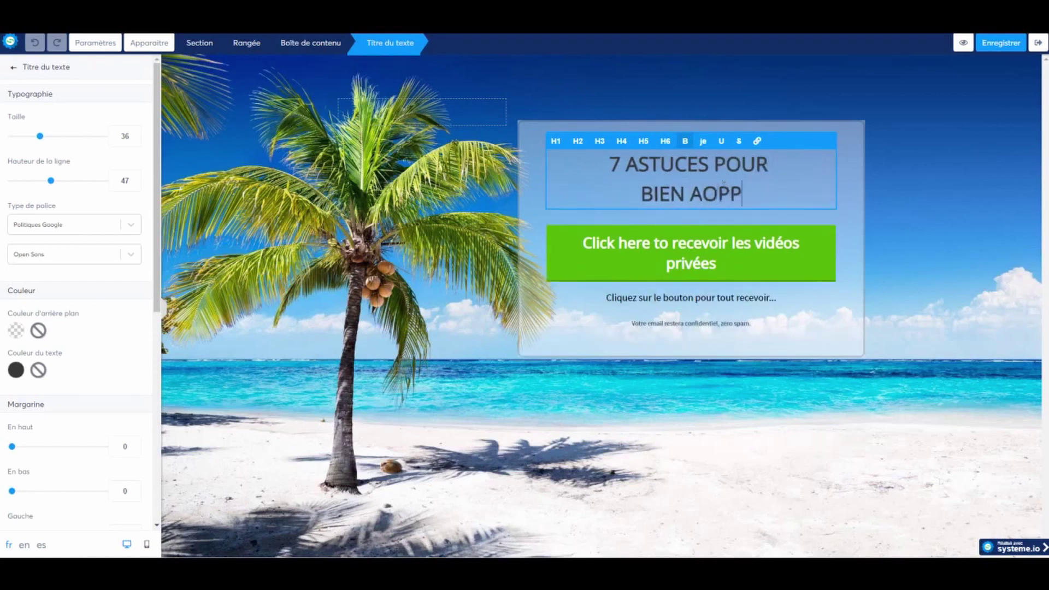
key("BackSpace")
key("BackSpace")
key("BackSpace")
type("PPR")
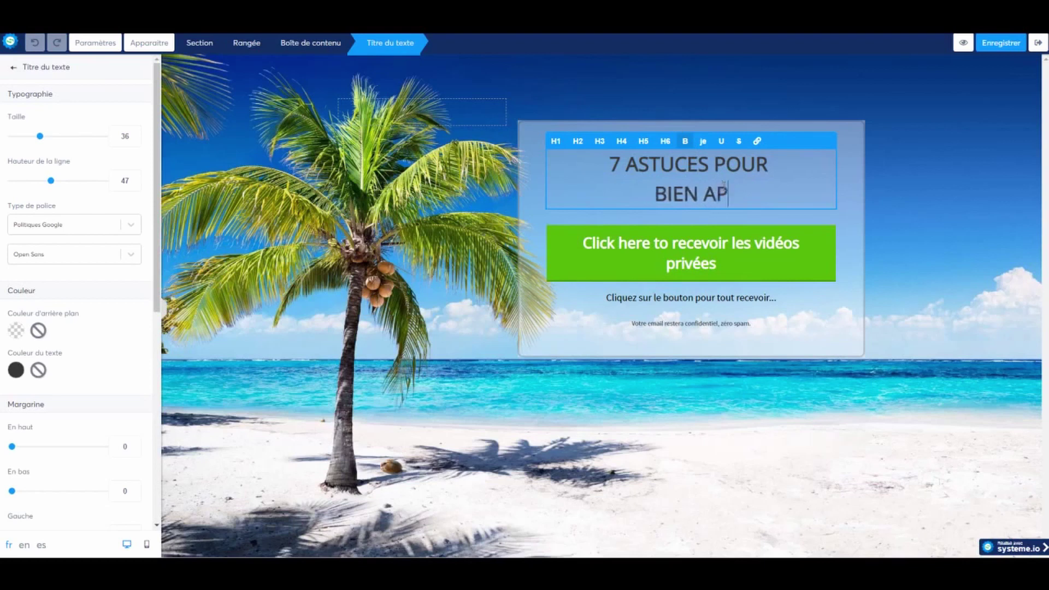
type("ENDREE")
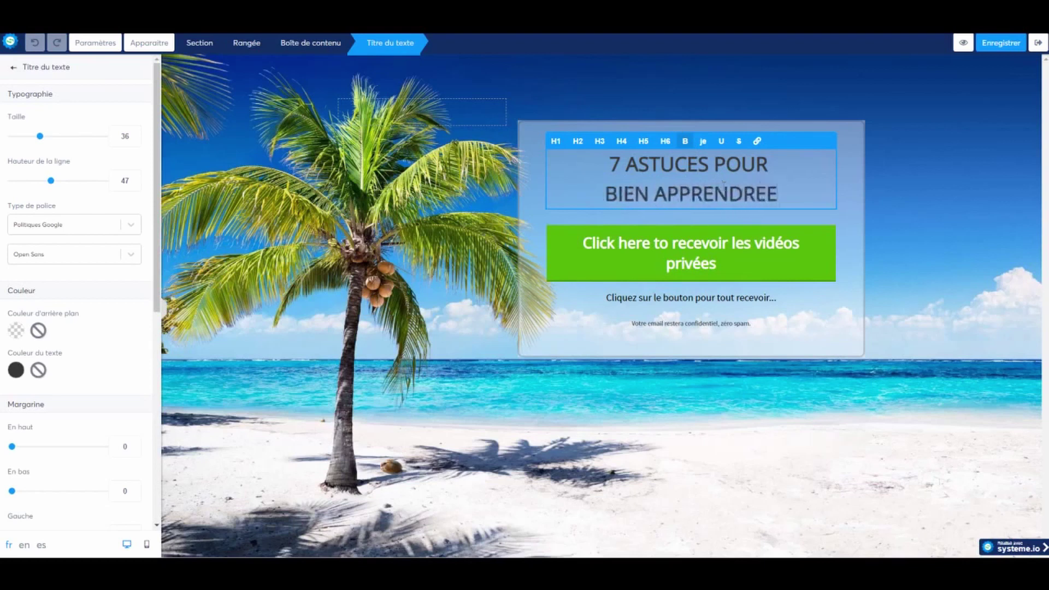
key("BackSpace")
key("Return")
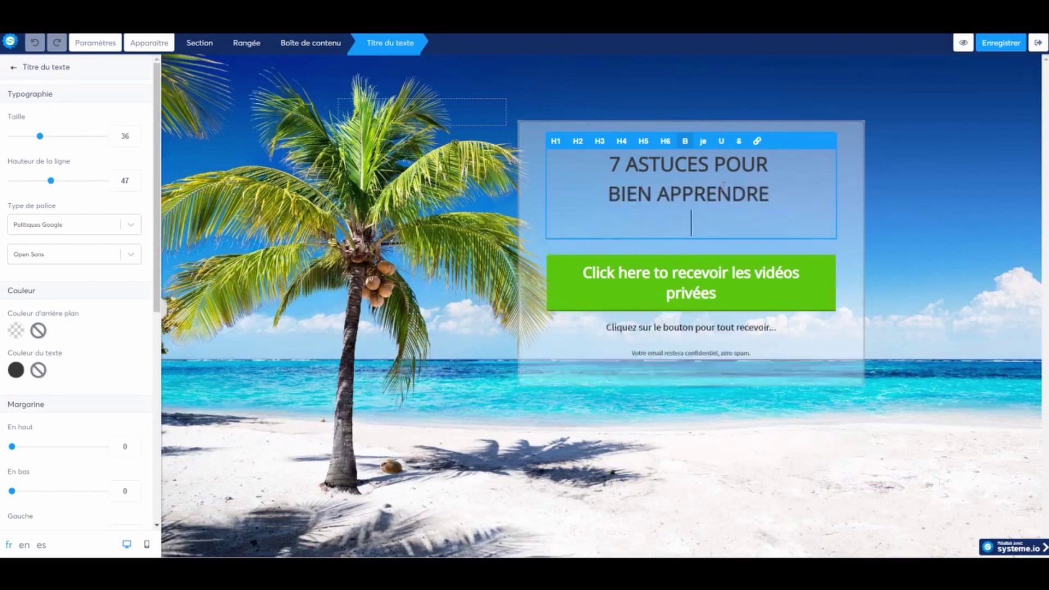
type("L'ANGLAIS")
left_click(696, 336)
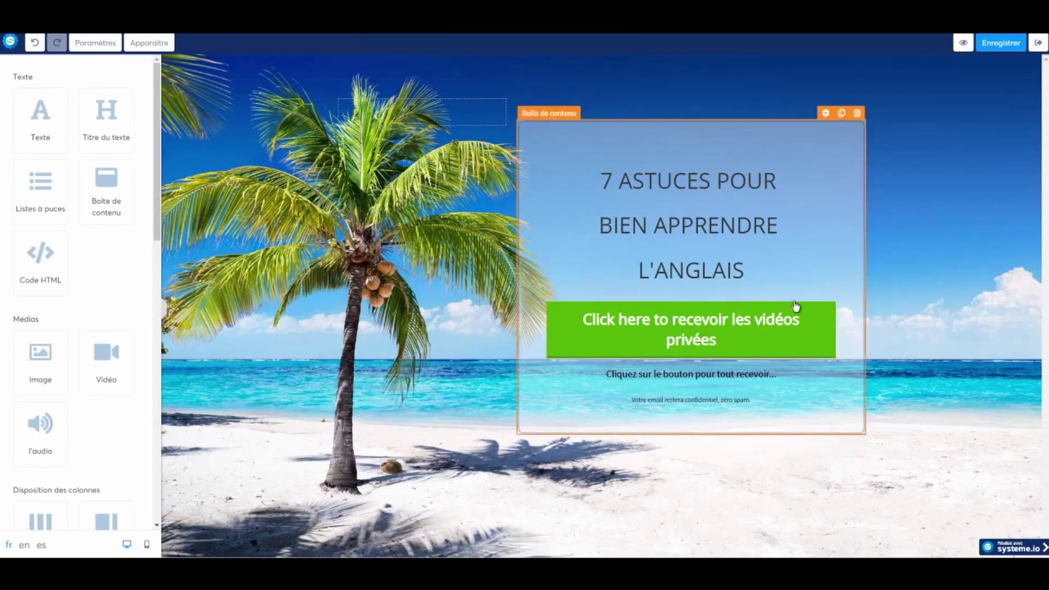
Change the green button's text to "Visionnez ma vidéo gratuite".
left_click(796, 295)
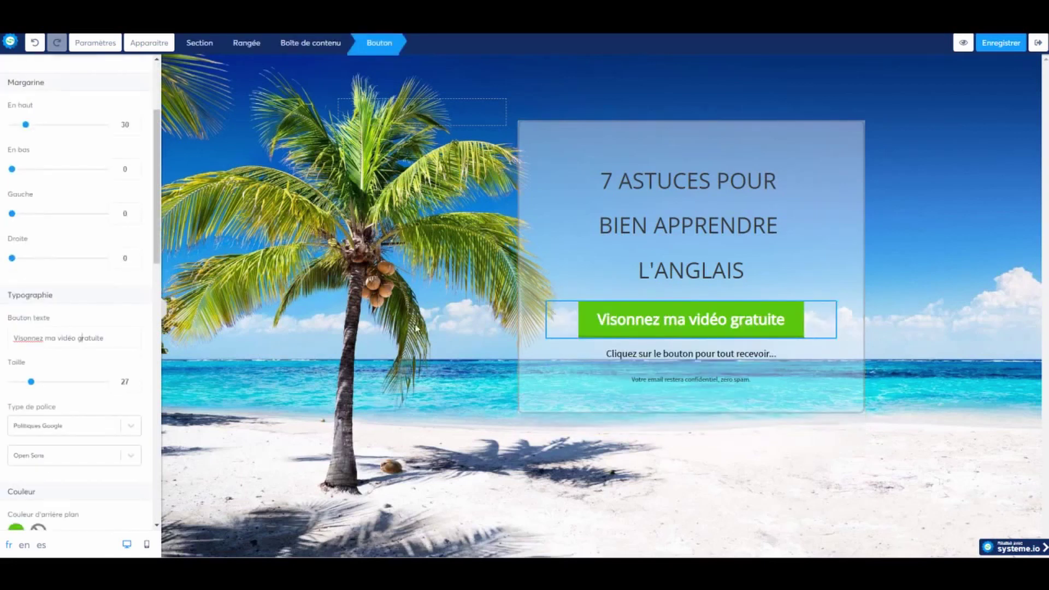
left_click(607, 331)
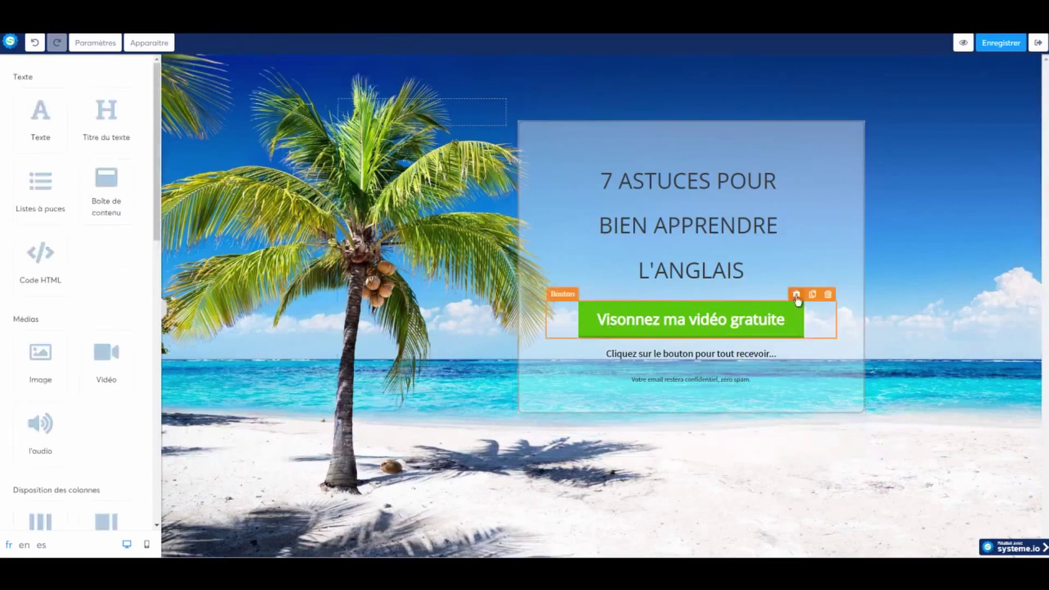
left_click(797, 294)
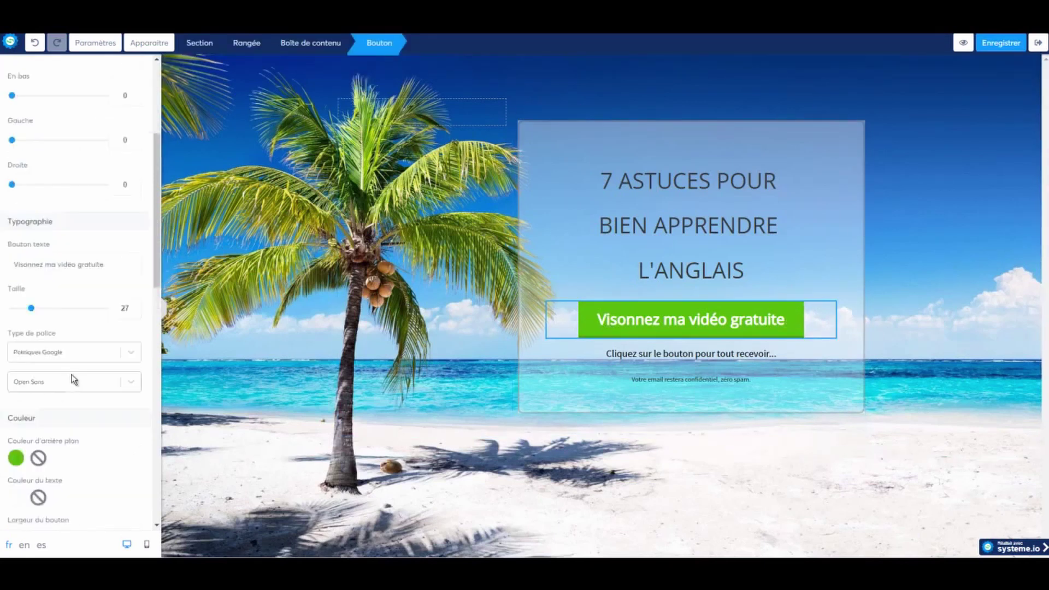
left_click(28, 263)
type("i")
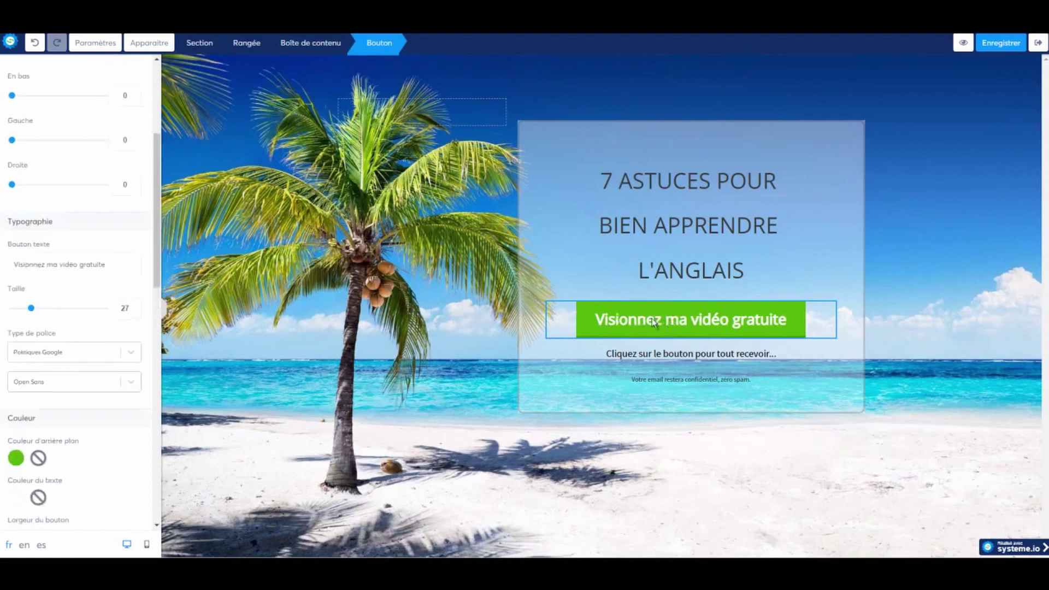
left_click(724, 357)
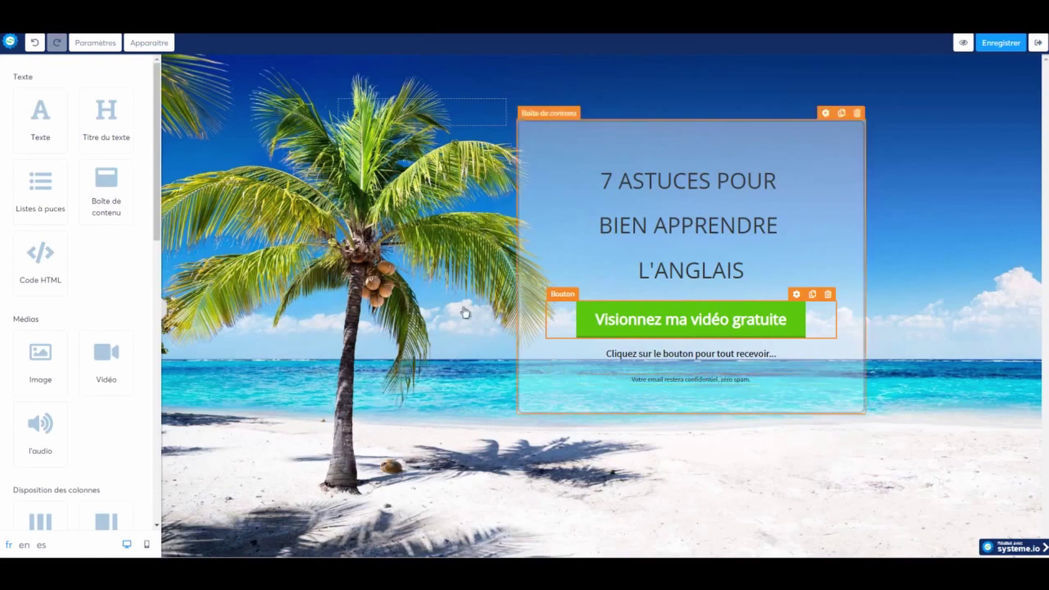
Add a checkbox for email consent below the line "Cliquez sur le bouton pour tout recevoir...".
left_click_drag(159, 174, 140, 306)
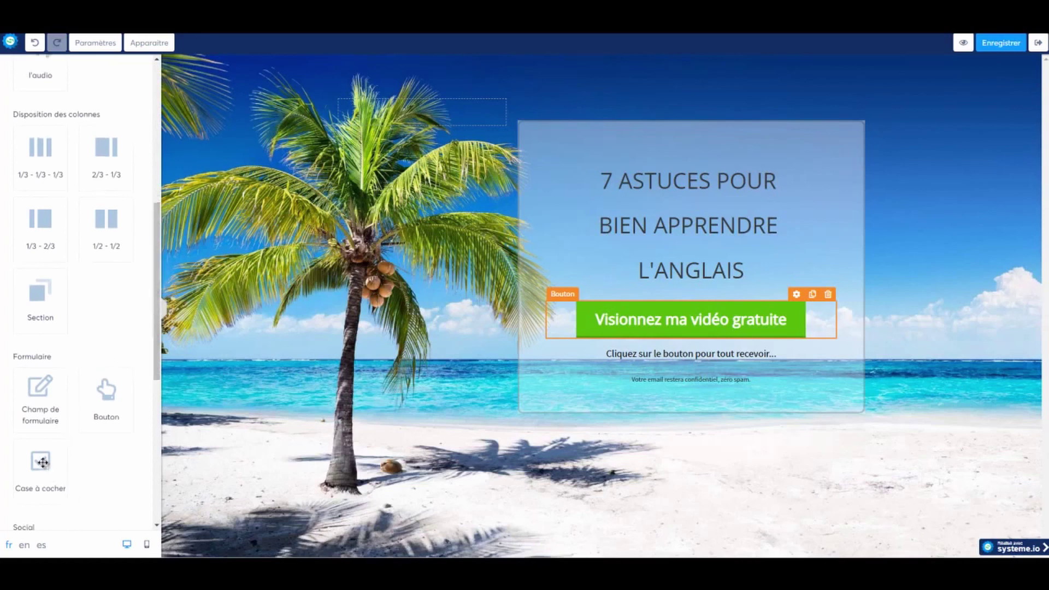
left_click_drag(41, 462, 579, 359)
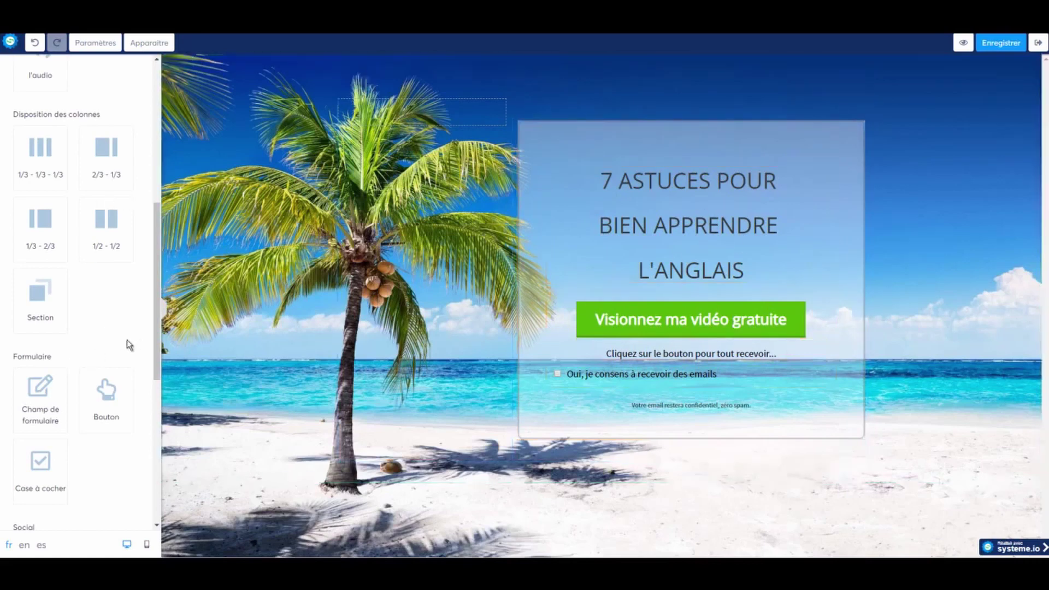
left_click_drag(156, 297, 689, 468)
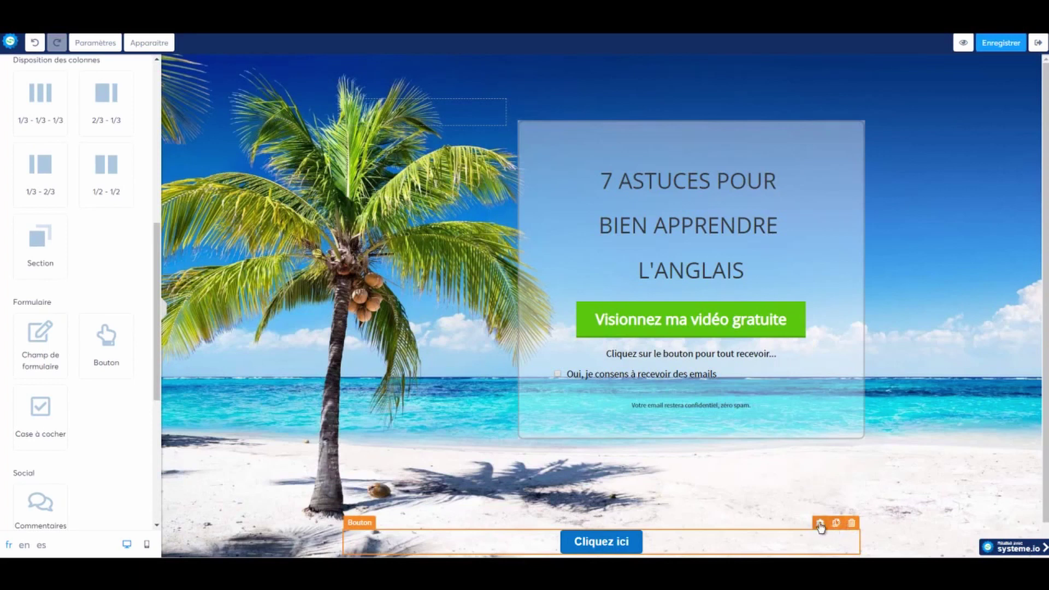
left_click(851, 524)
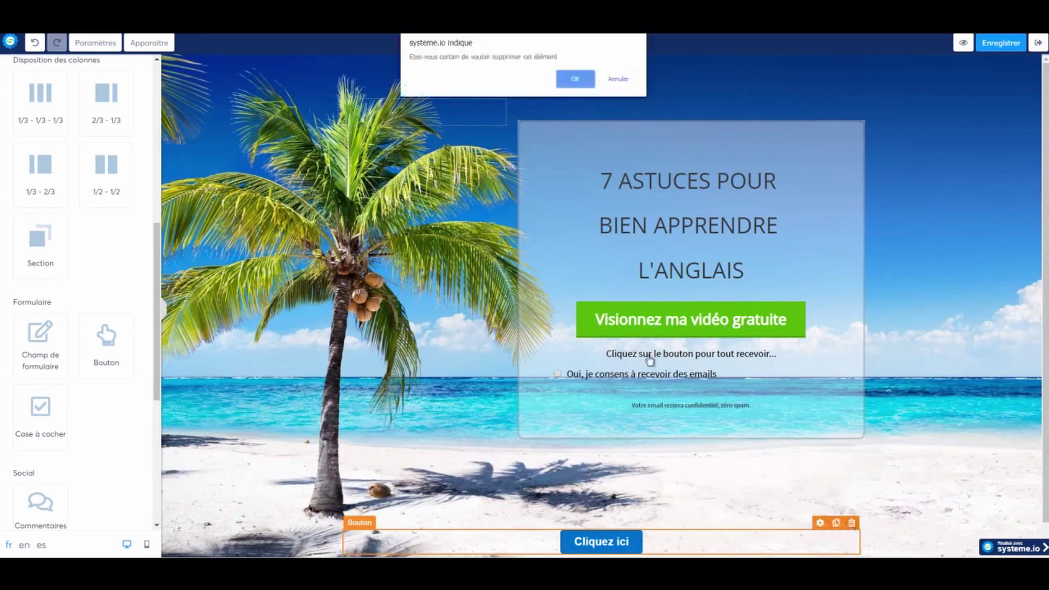
left_click(575, 79)
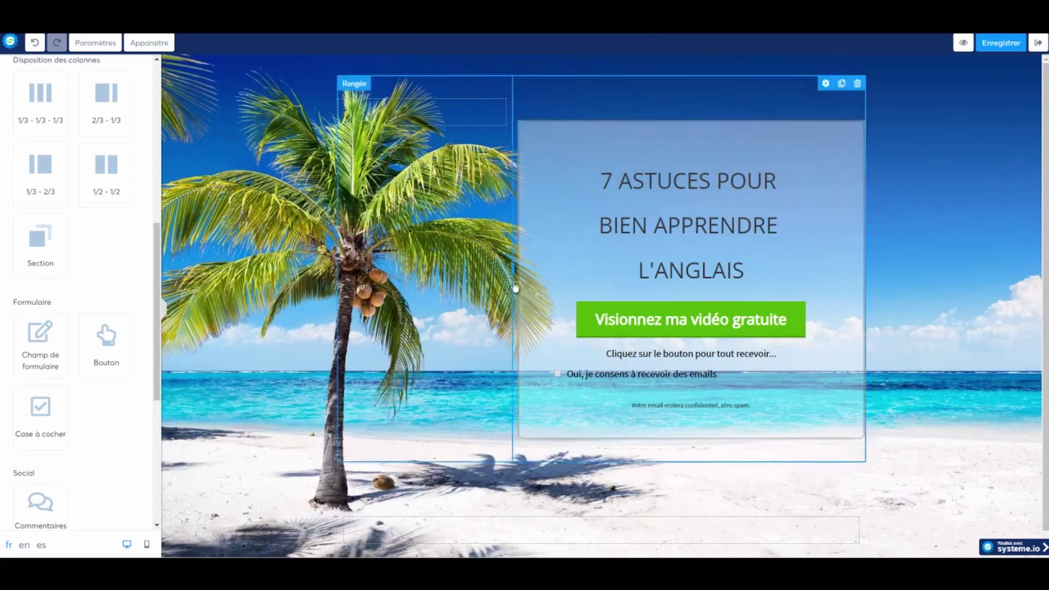
Widen the column holding the capture box by moving its boundary with the empty column outward over the palm tree.
left_click_drag(512, 271, 371, 269)
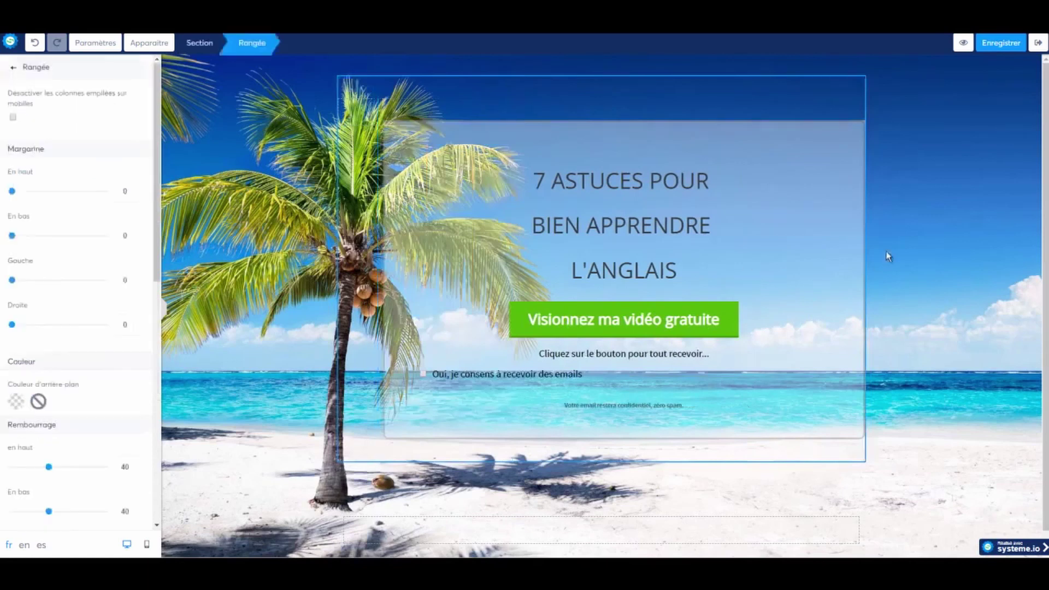
left_click(936, 222)
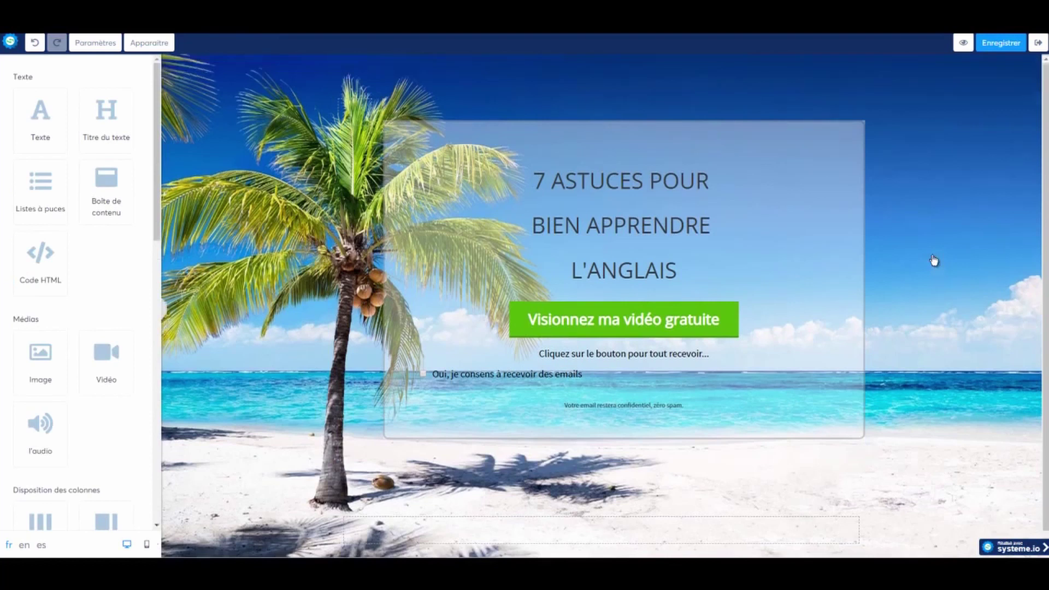
Set the "Visionnez ma vidéo gratuite" button's action to "Next the Tunnel" and save the page.
scroll(934, 261, "down", 1)
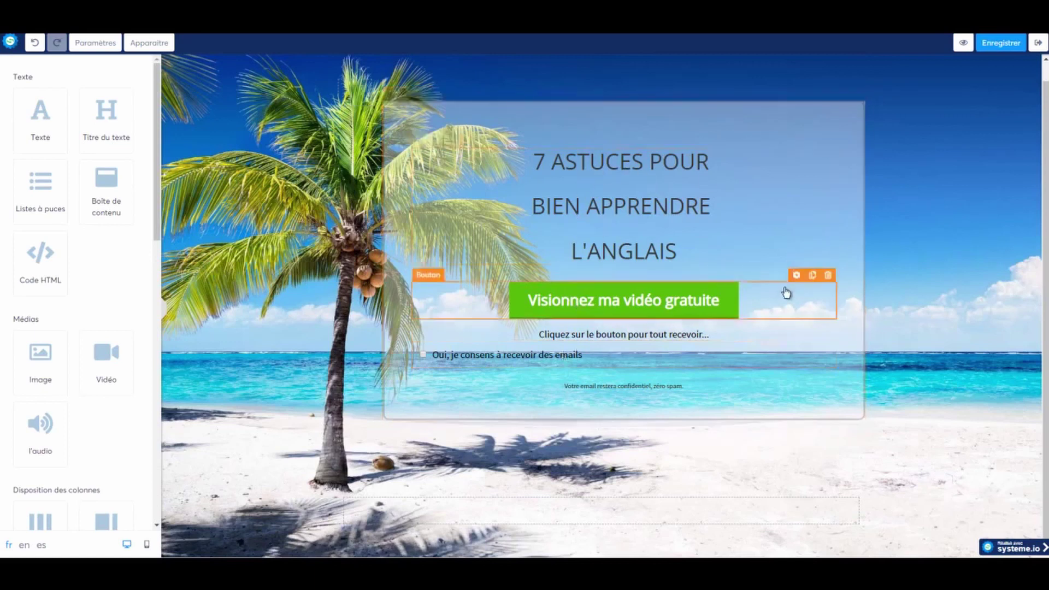
left_click(796, 274)
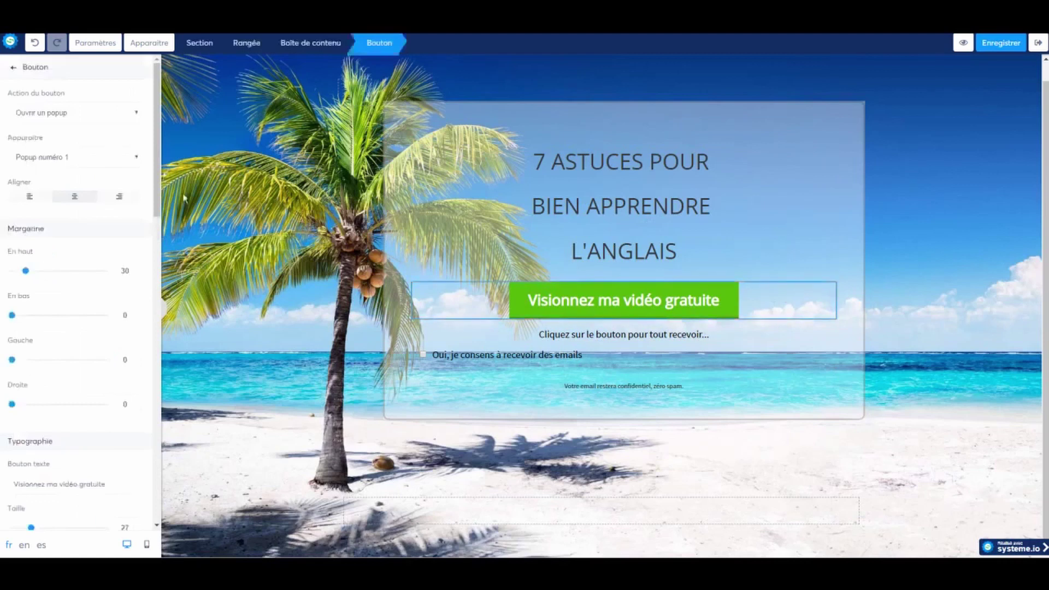
left_click(78, 113)
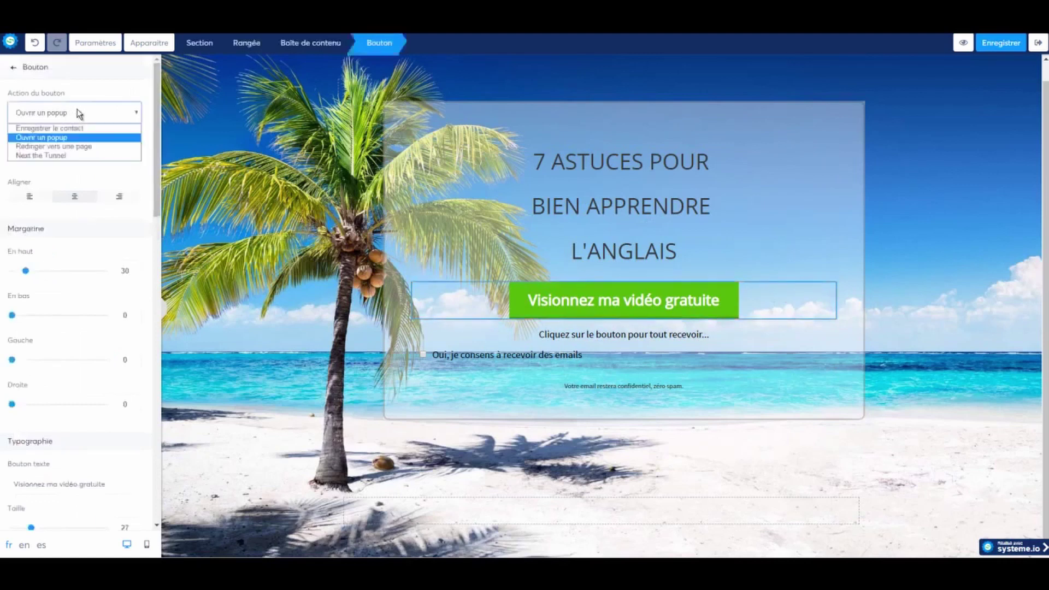
left_click(74, 157)
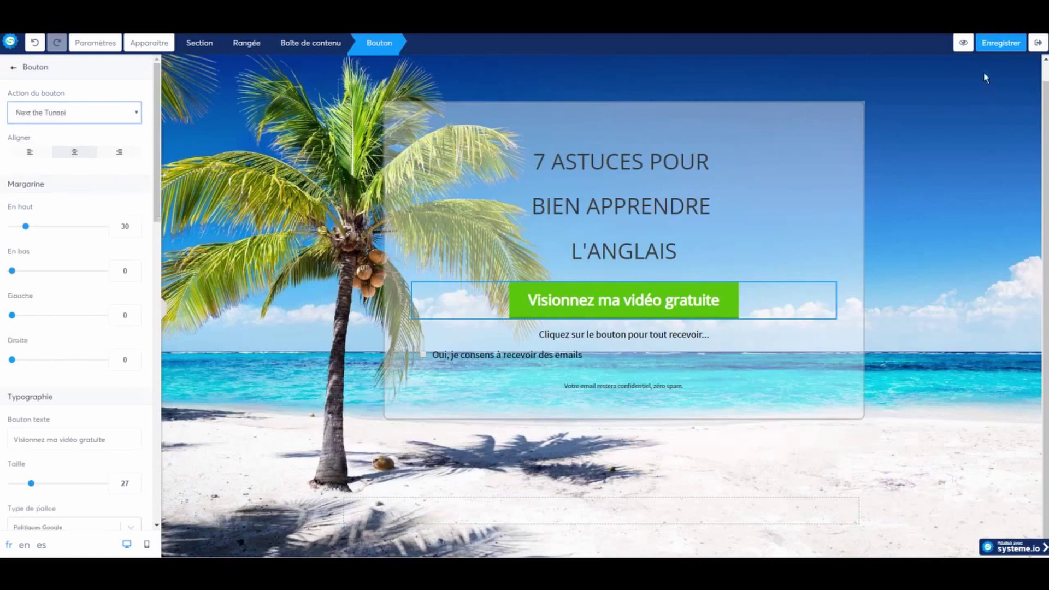
left_click(1002, 43)
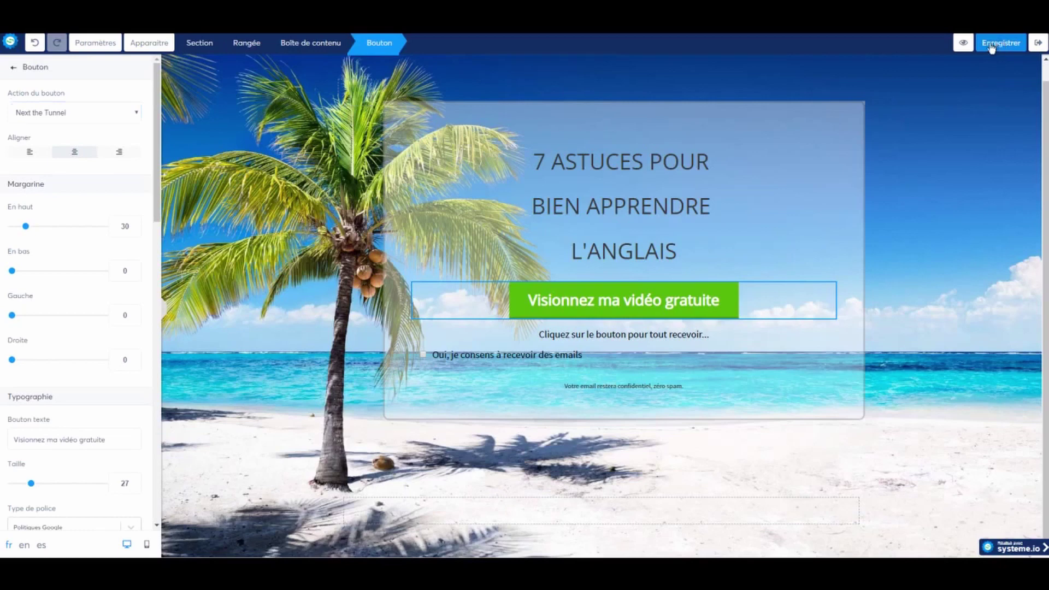
Preview the capture page, close the preview and exit the page editor.
left_click(964, 44)
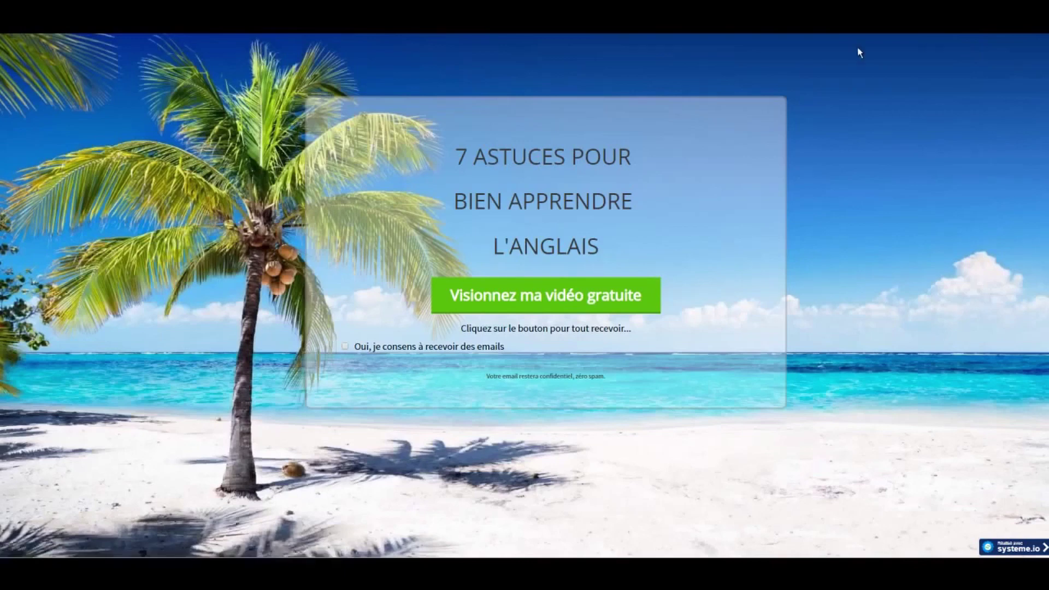
key("ctrl+w")
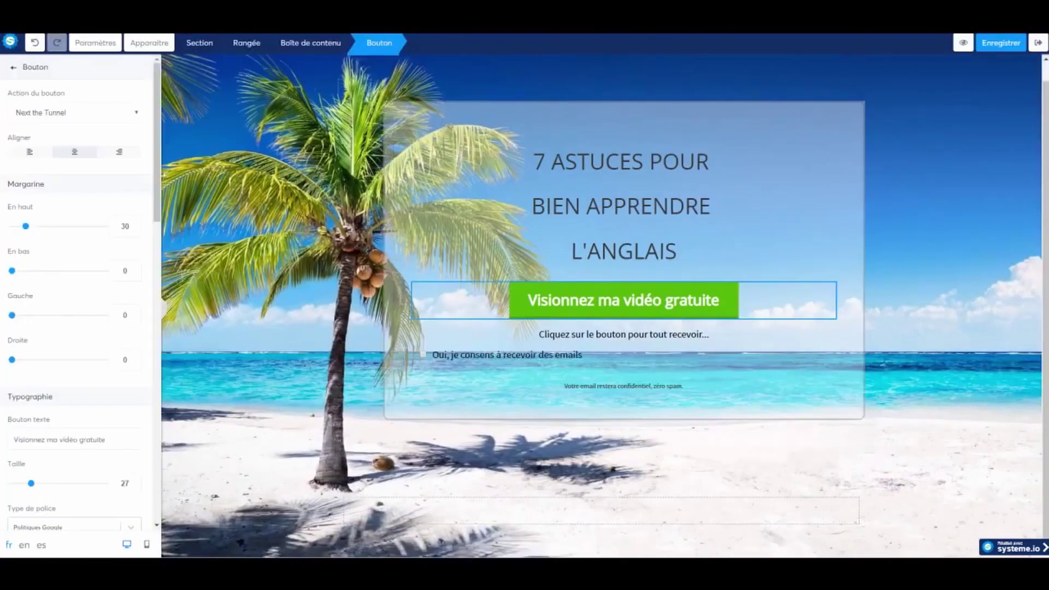
left_click(1038, 44)
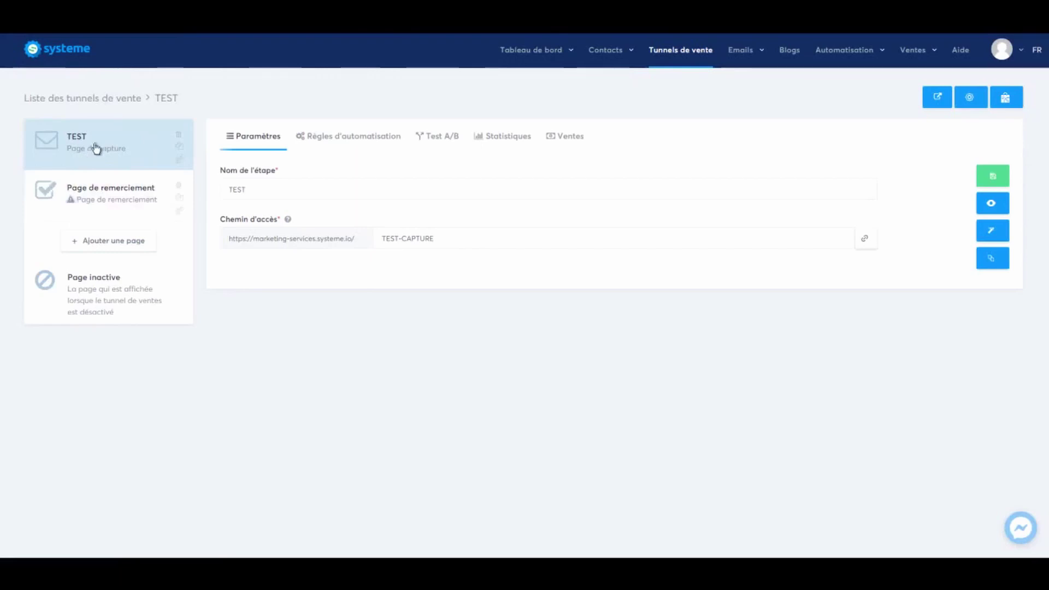
Select the "Page de remerciement" step and choose the "Page de confirmation opt-in" template for it.
left_click(98, 190)
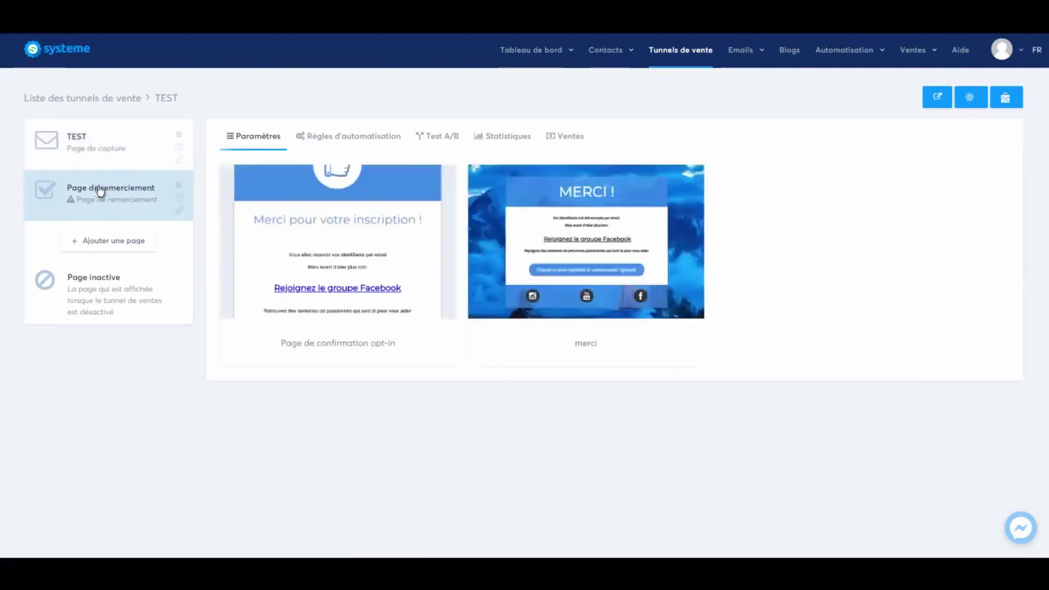
mouse_move(306, 270)
left_click(299, 243)
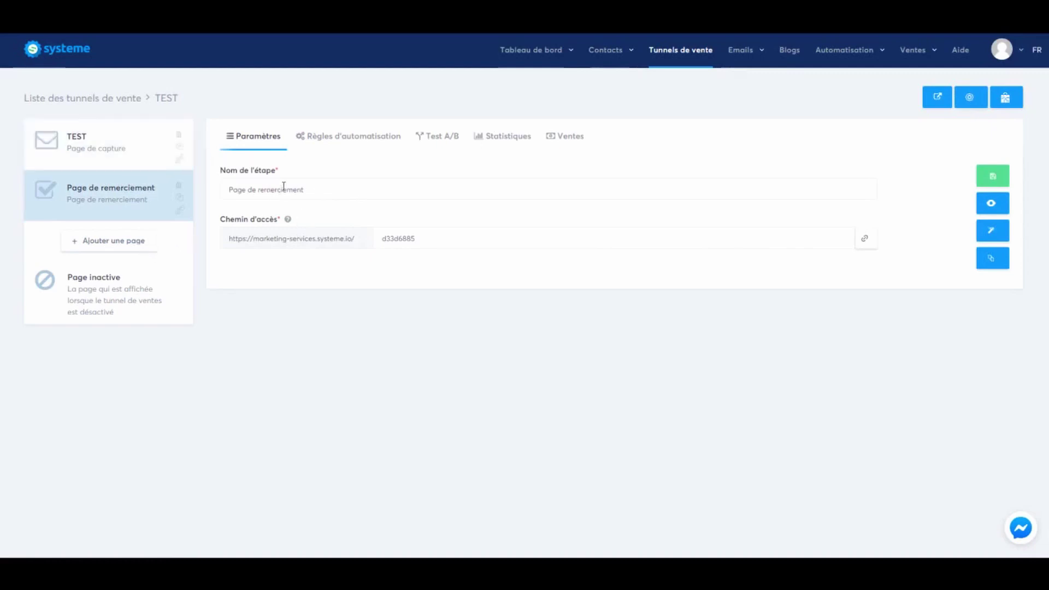
Enter merci as the thank-you page's path and open the page for editing.
double_click(398, 238)
type("merci")
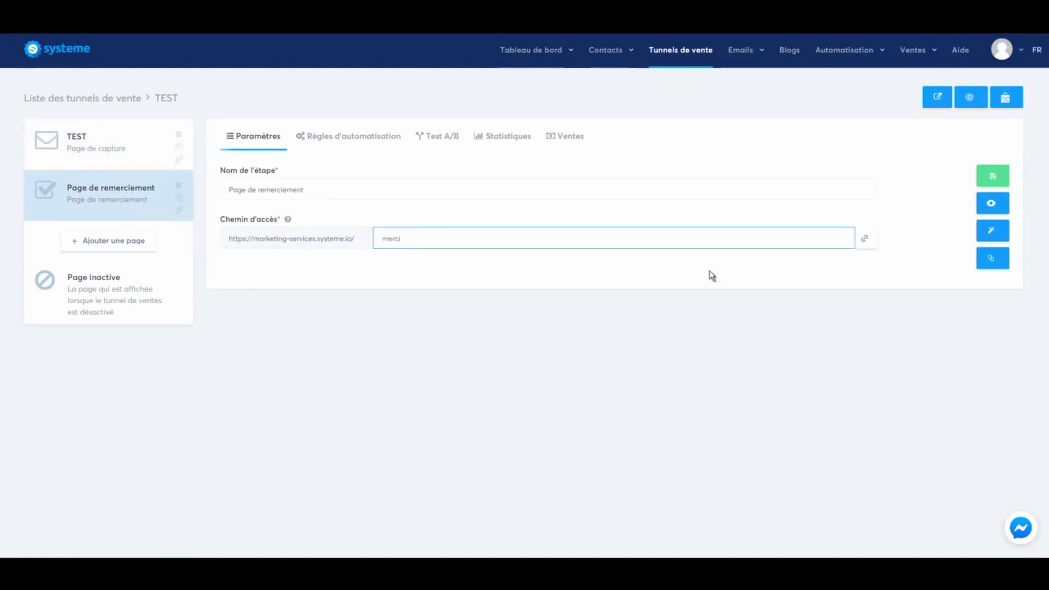
left_click(993, 176)
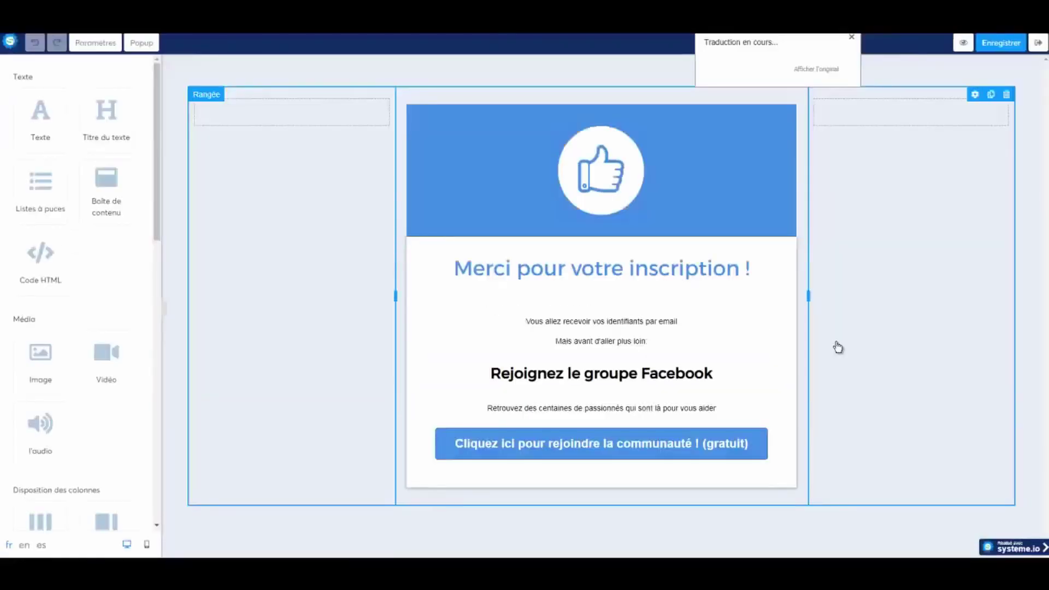
Remove the thumbs-up picture from the thank-you page's header and delete its image element.
left_click(618, 185)
left_click(628, 186)
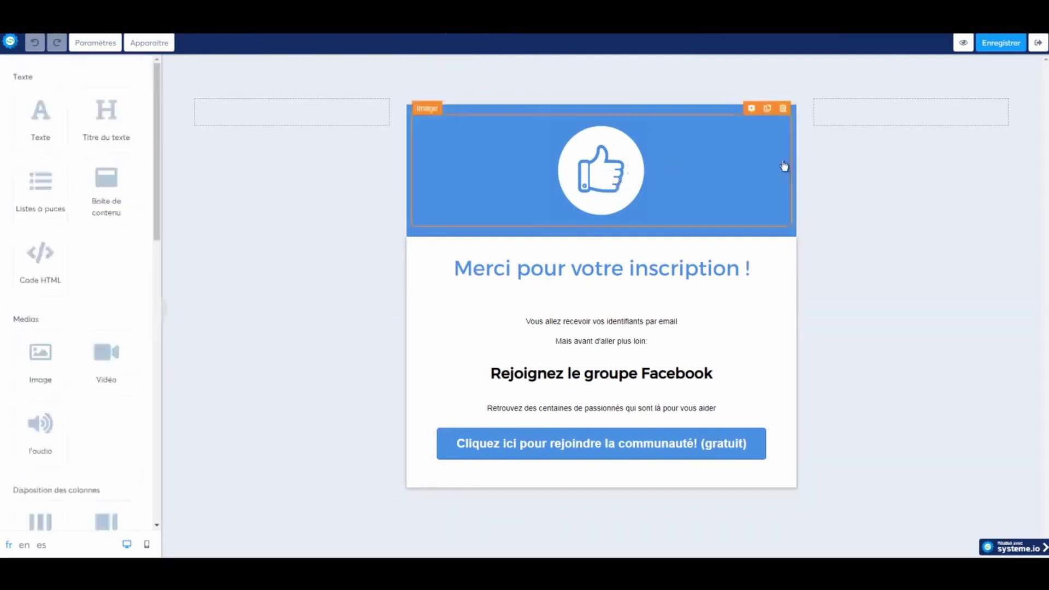
left_click(731, 164)
left_click(750, 109)
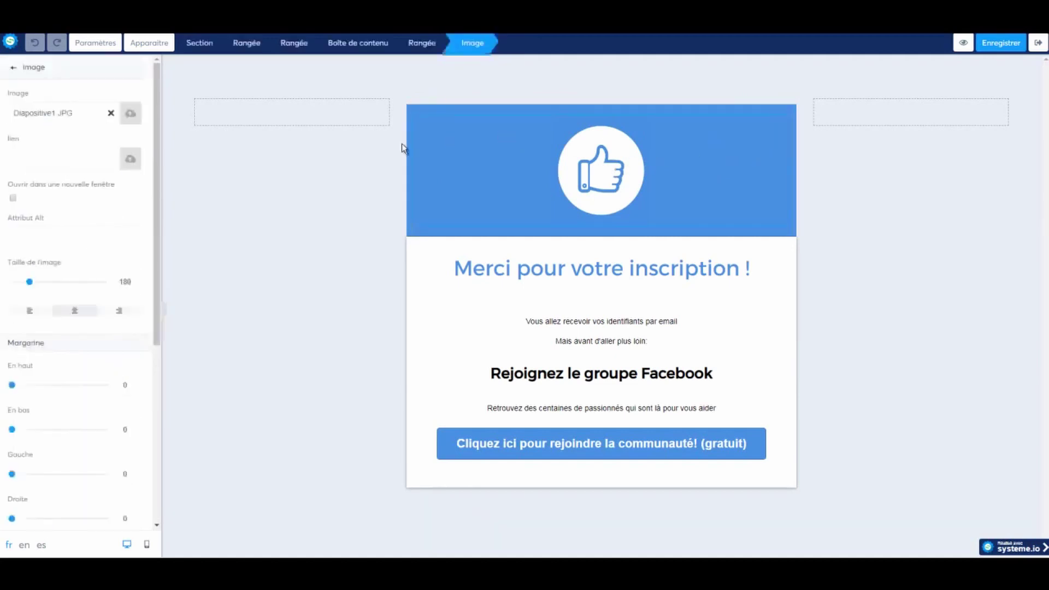
left_click(111, 113)
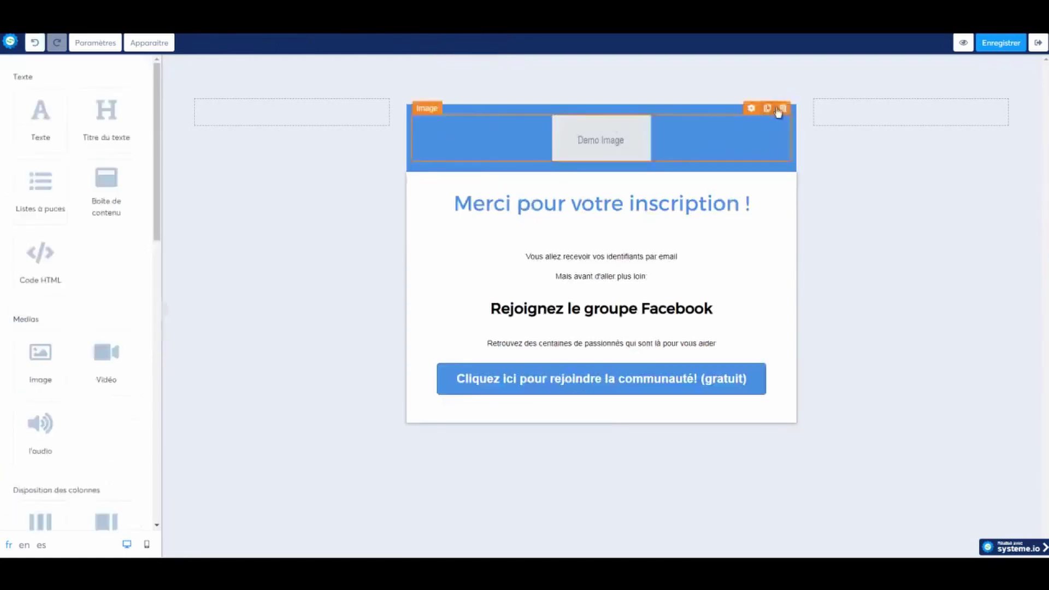
left_click(782, 108)
left_click(571, 80)
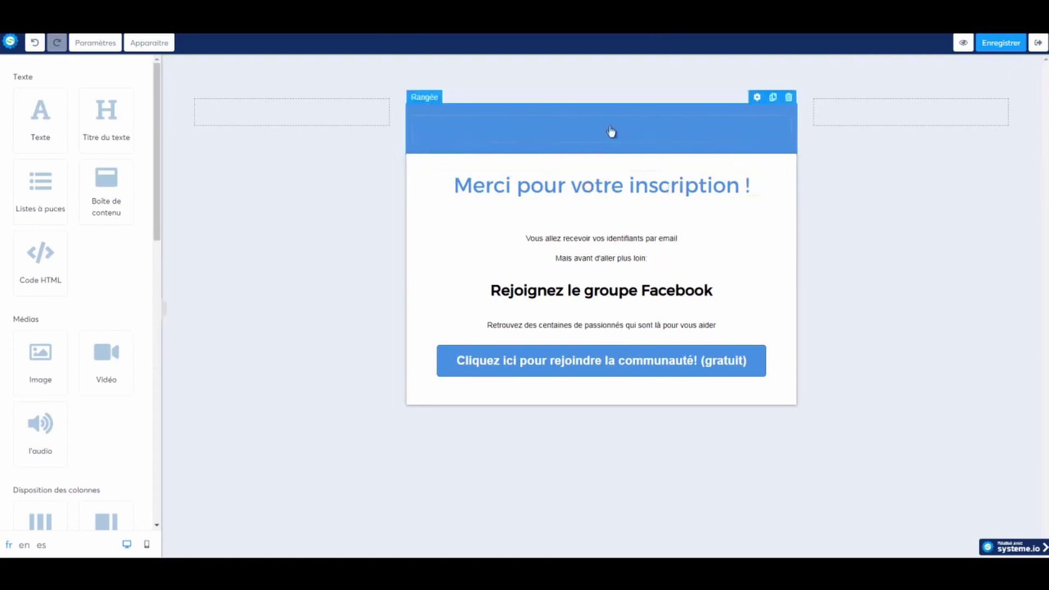
Set the background colour of the blue header row above "Merci pour votre inscription !" to white (FFFFFF).
left_click(774, 153)
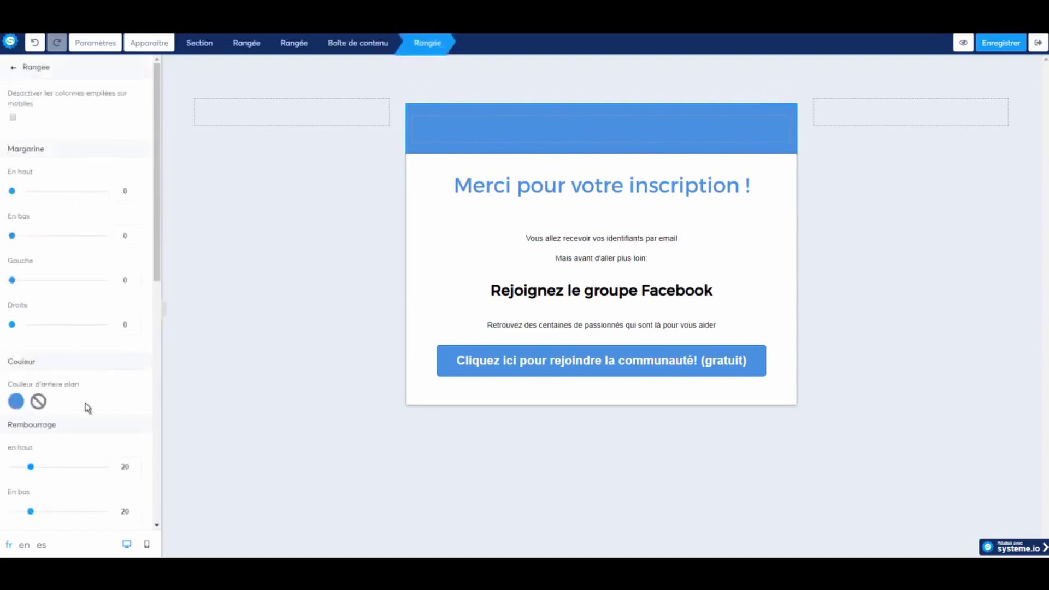
left_click(16, 403)
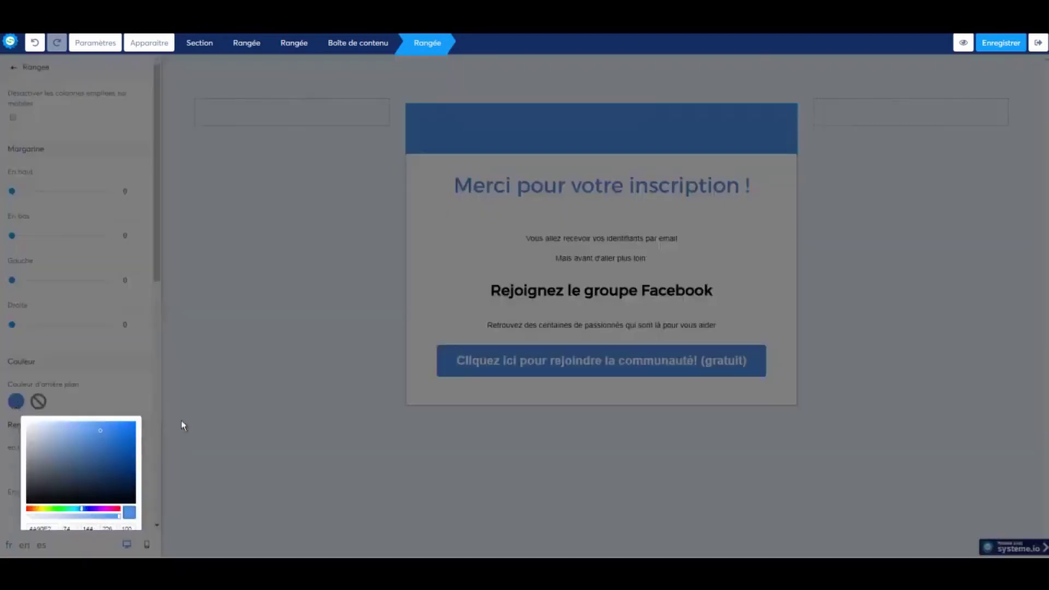
left_click(119, 436)
scroll(119, 436, "down", 4)
left_click(116, 351)
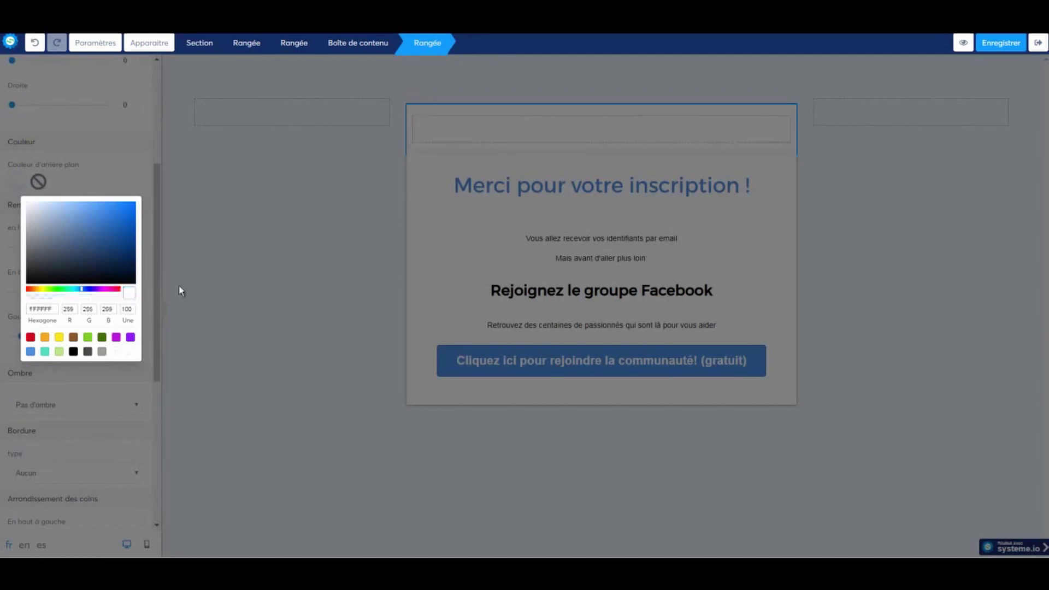
left_click(257, 219)
left_click(869, 226)
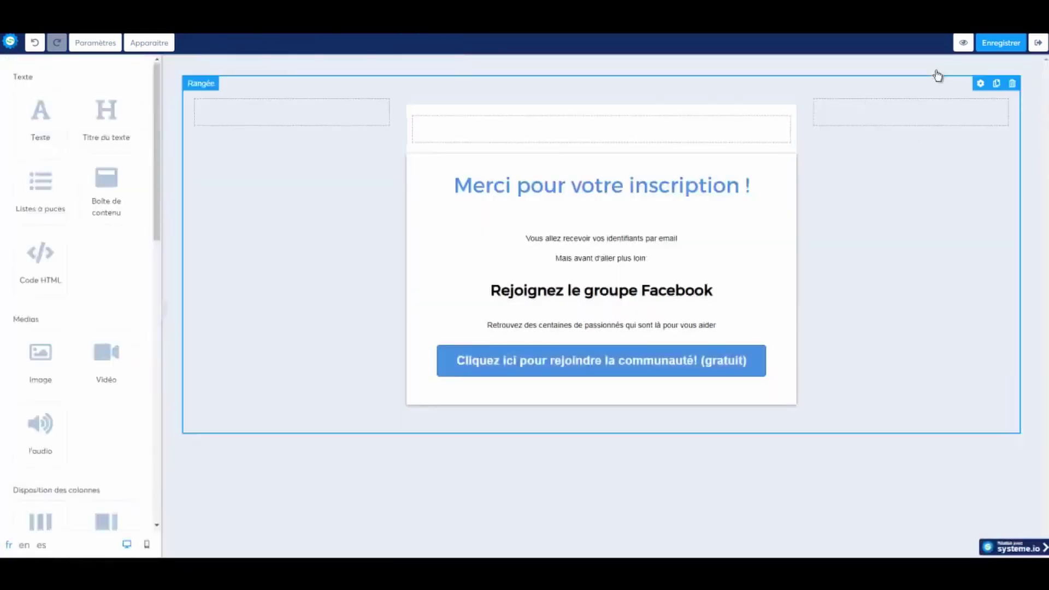
Save the thank-you page, exit its editor and select the TEST capture page step.
left_click(954, 44)
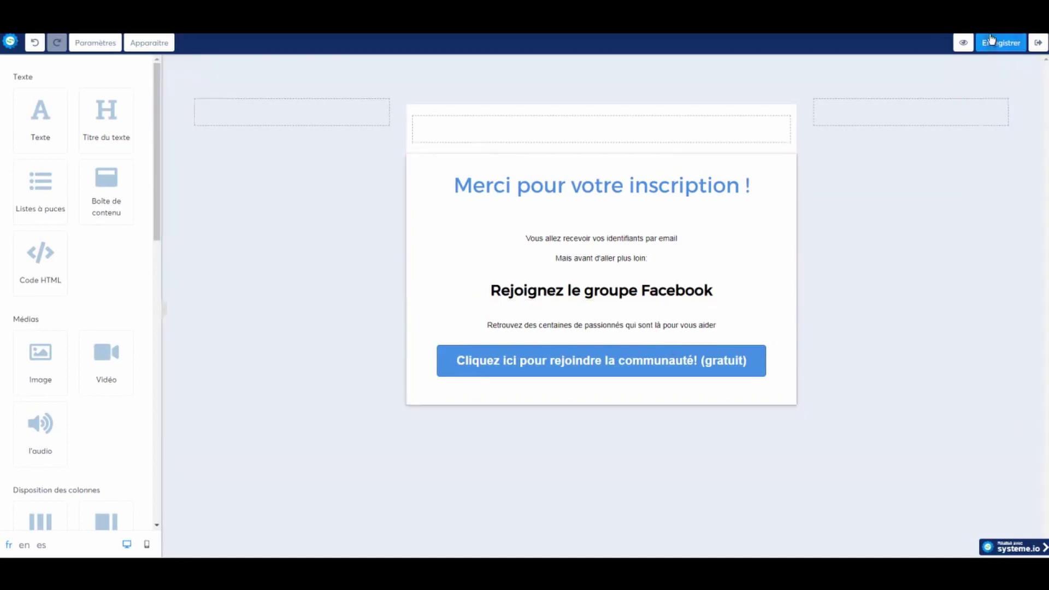
left_click(1041, 48)
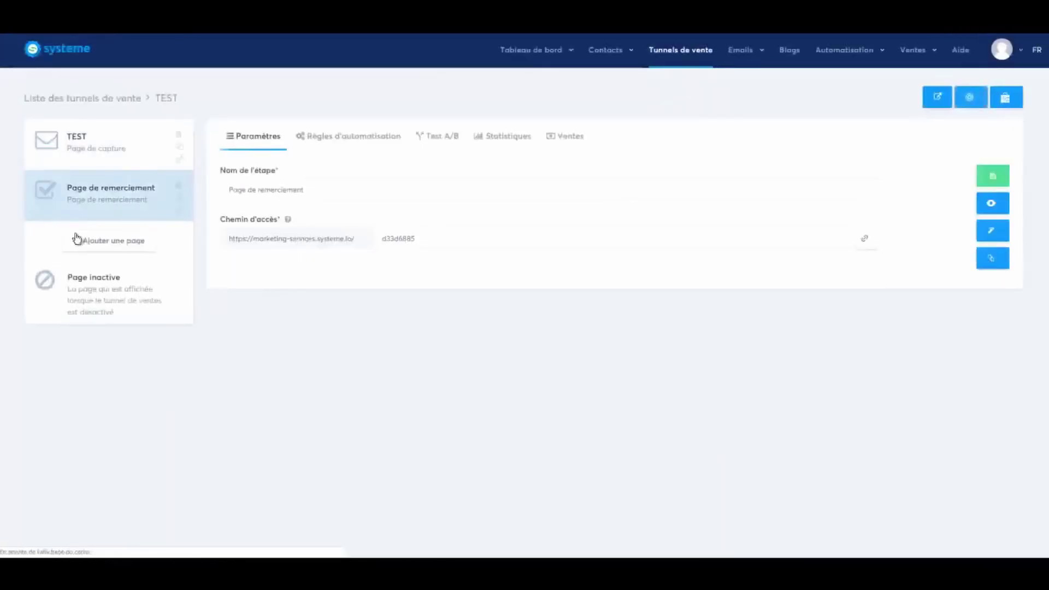
left_click(75, 146)
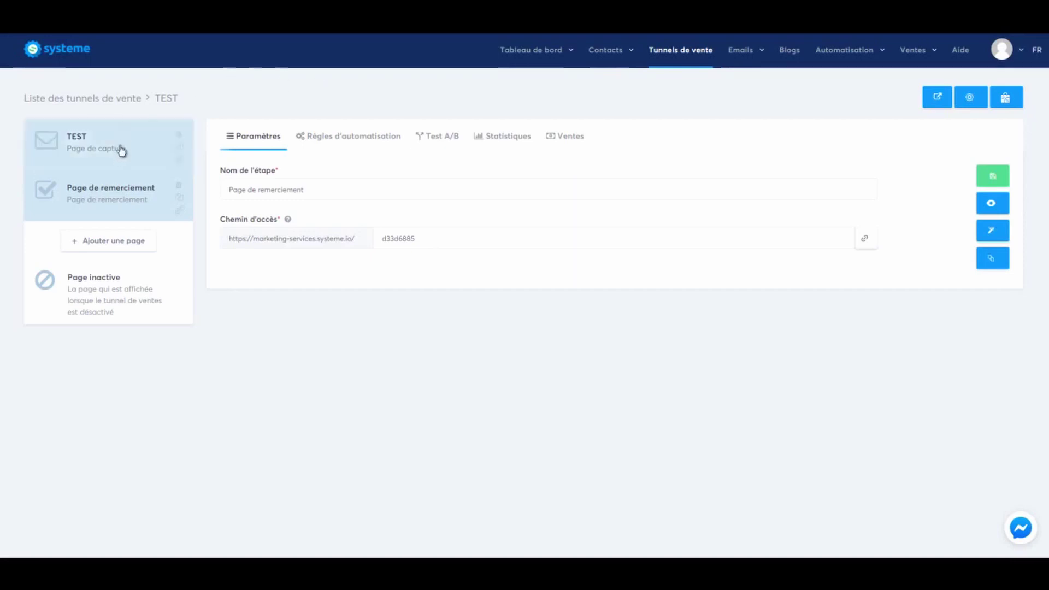
left_click(117, 141)
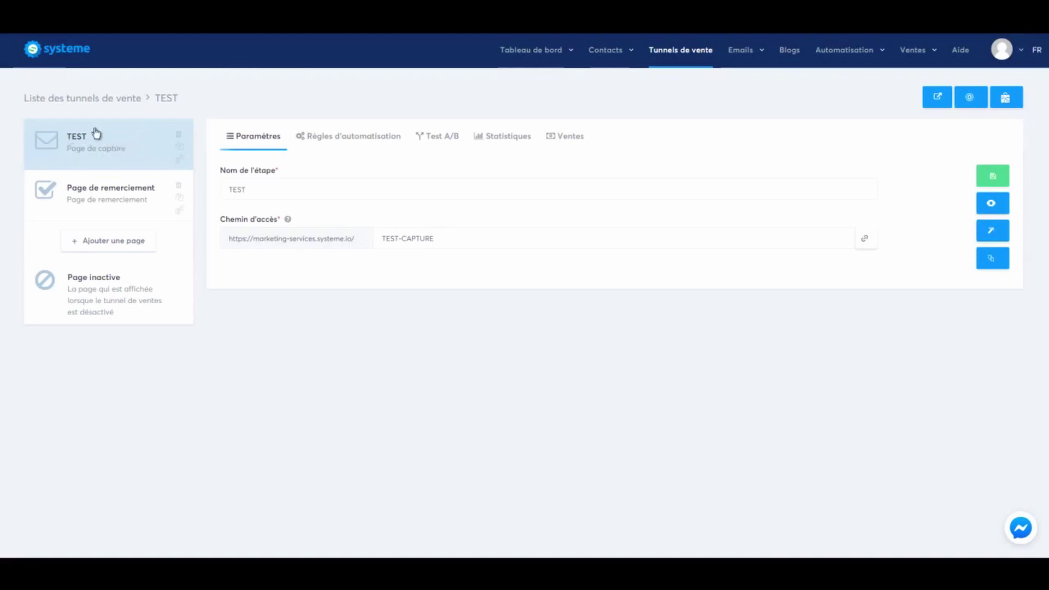
Add a "S'abonner à la campagne" action with the AFFILIATIONS campaign to the capture page's opt-in automation rule.
left_click(354, 142)
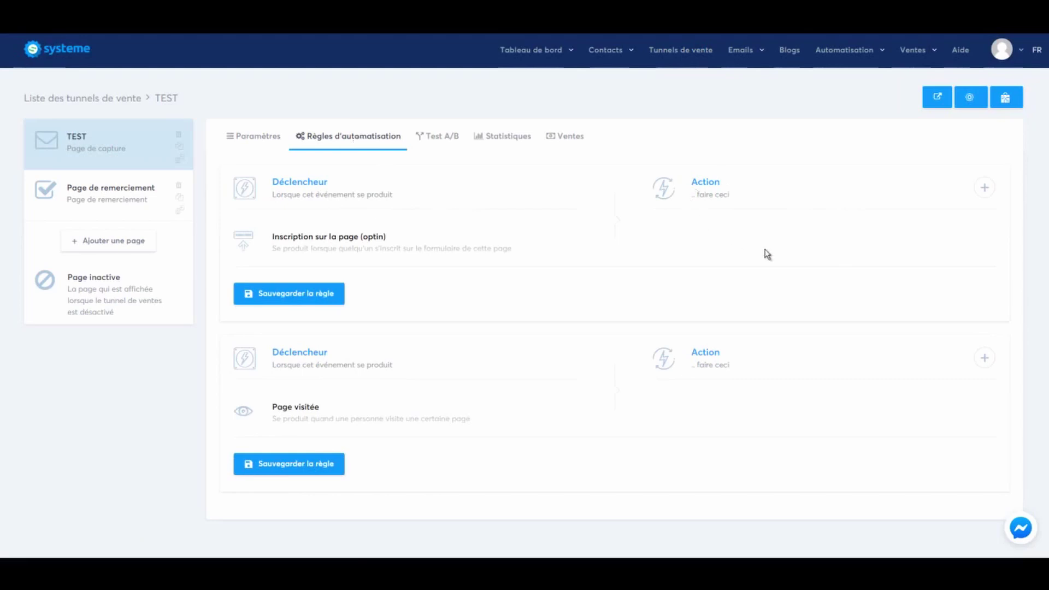
left_click(985, 188)
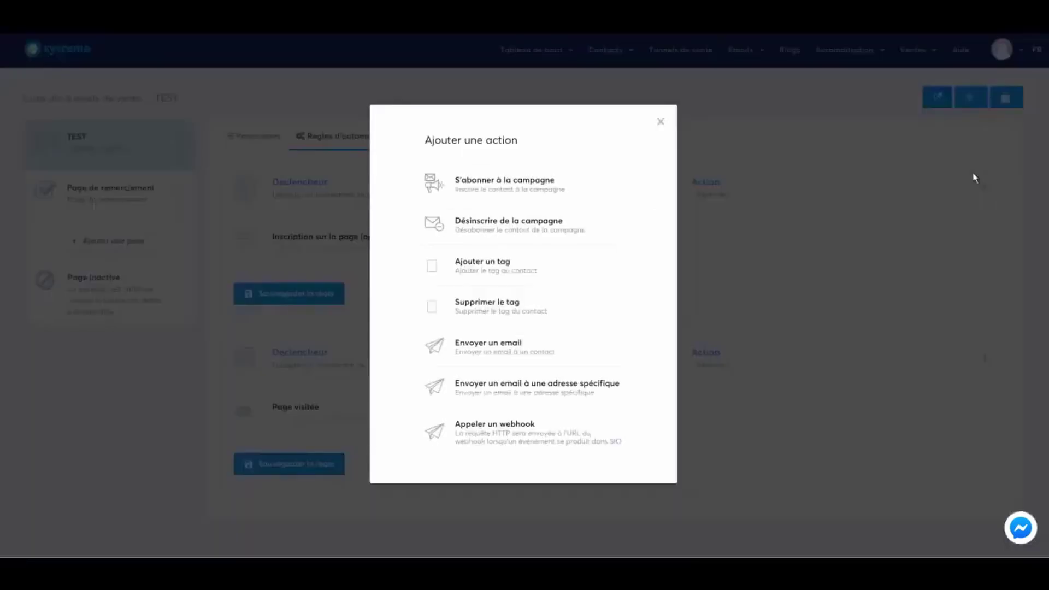
left_click(501, 185)
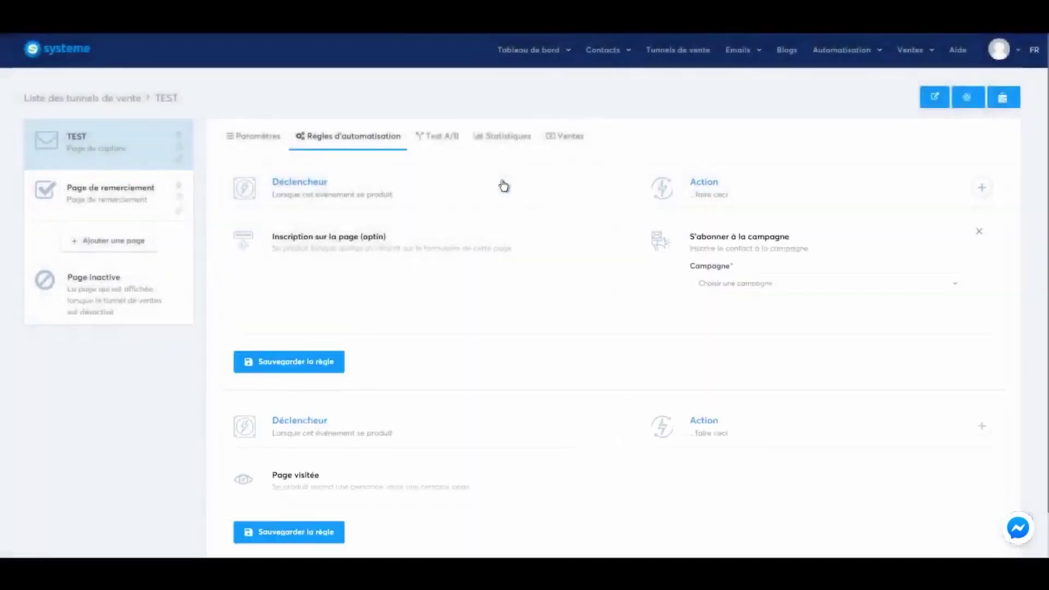
left_click(778, 288)
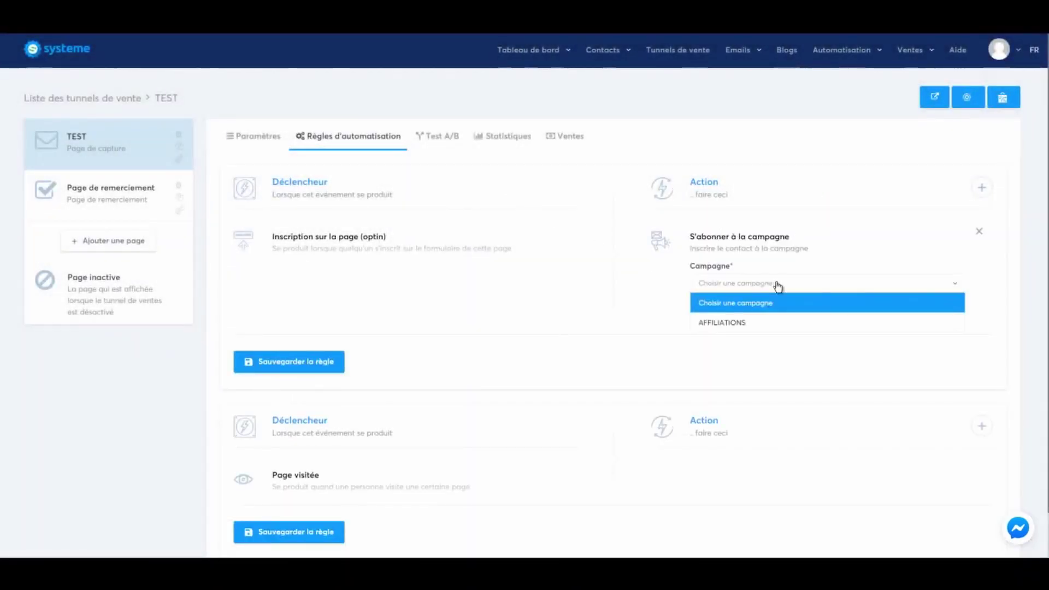
left_click(773, 321)
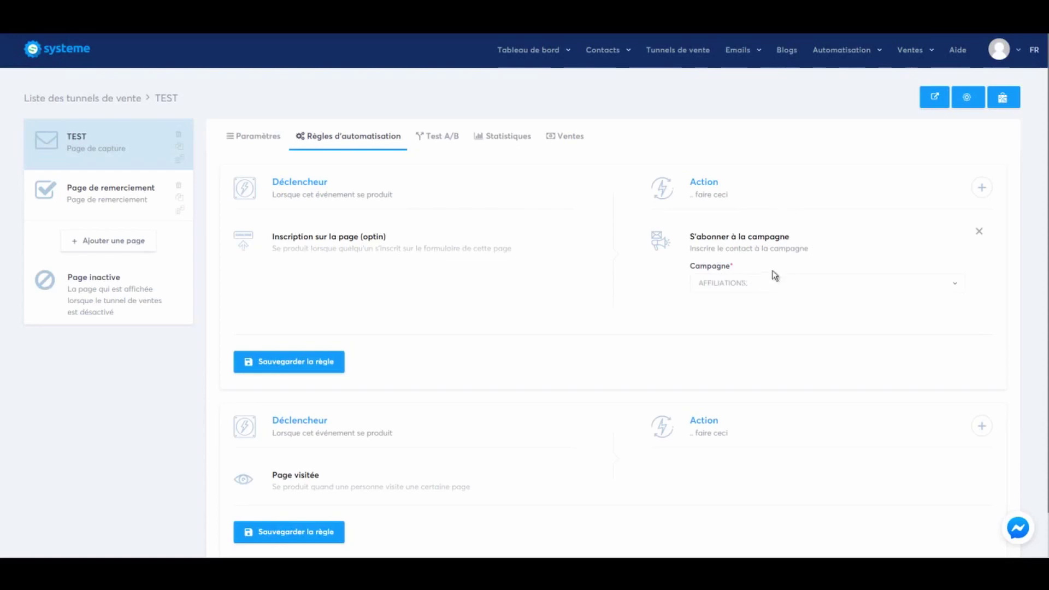
Add an "Ajouter un tag" action with the tag "Business en OR" to the opt-in rule and save the rule.
left_click(981, 188)
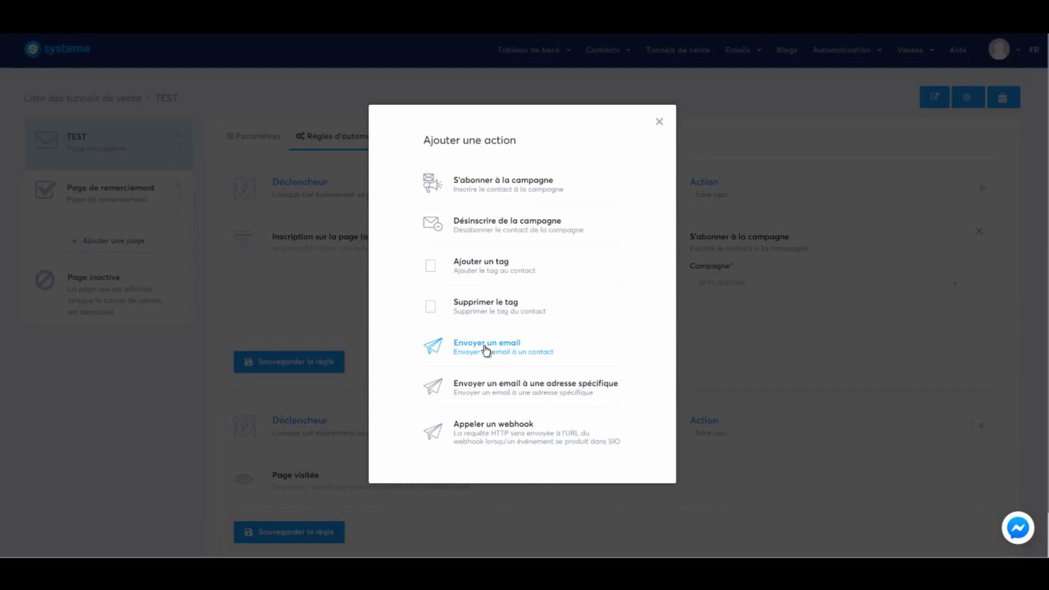
left_click(479, 265)
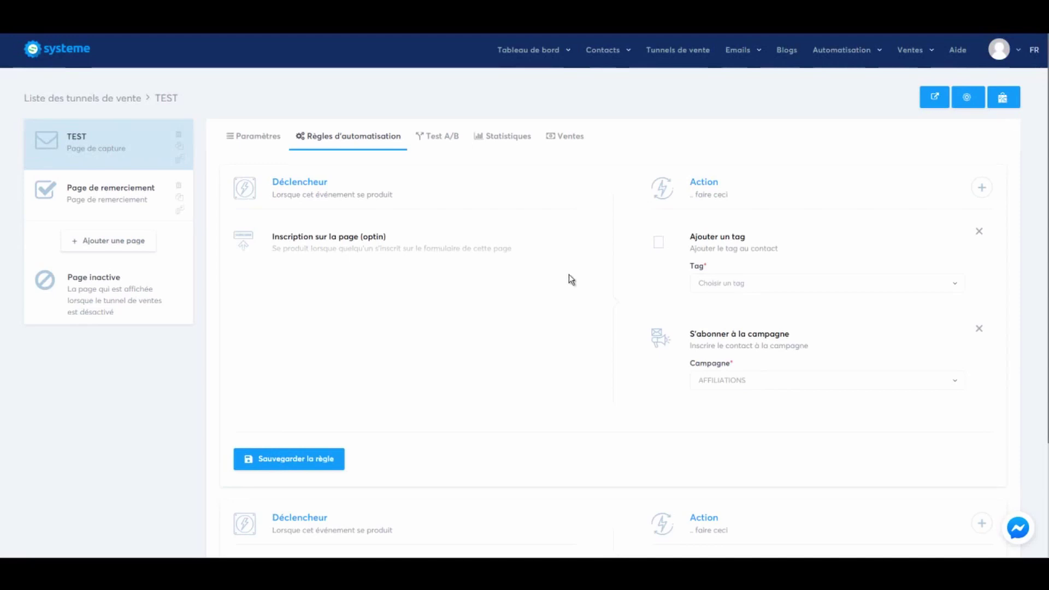
left_click(734, 284)
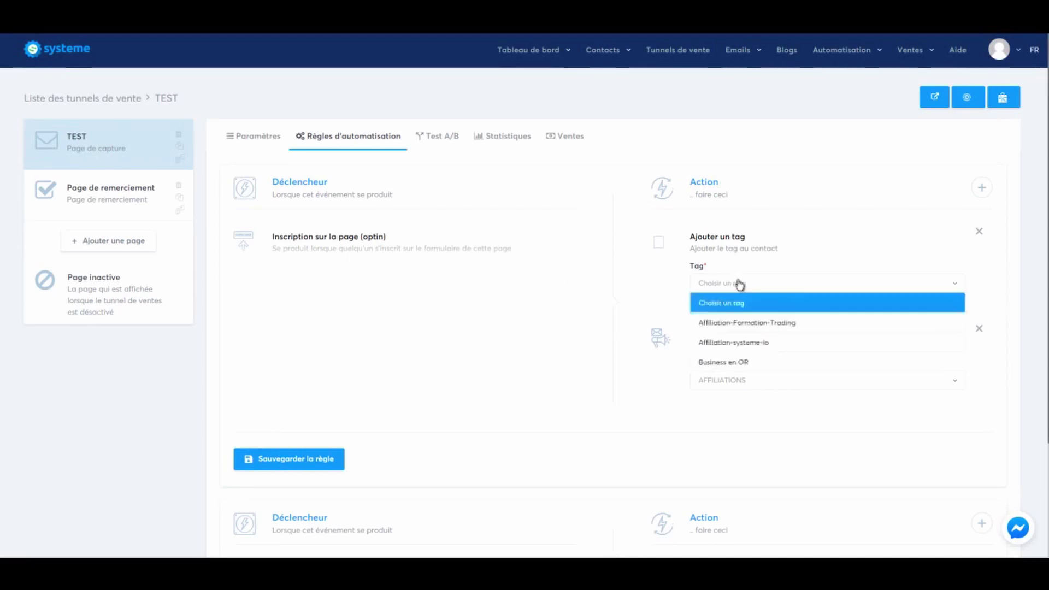
left_click(733, 363)
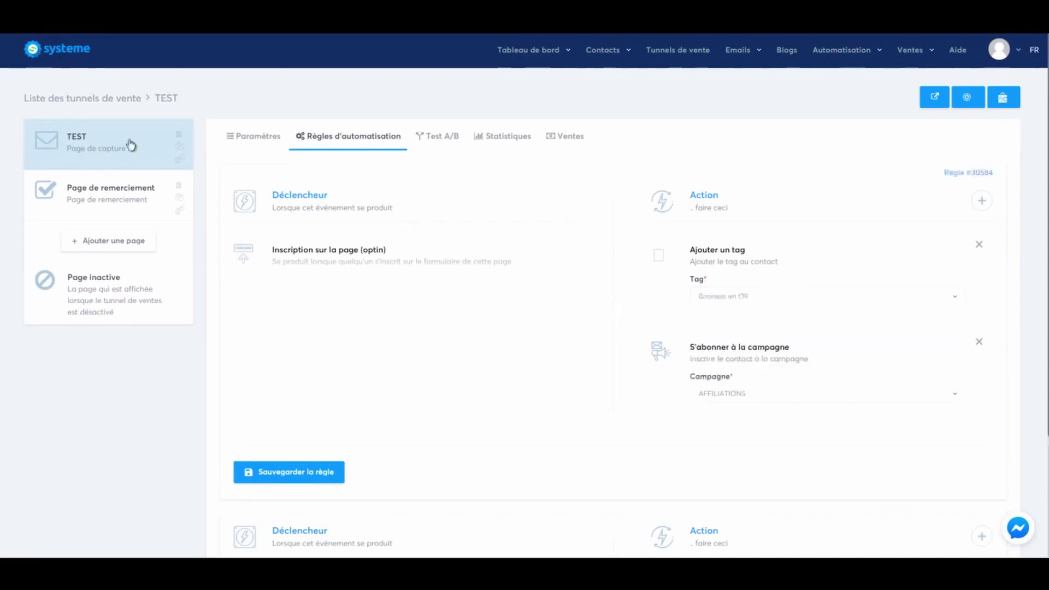
Return to the TEST capture page's settings and preview the page.
left_click(130, 145)
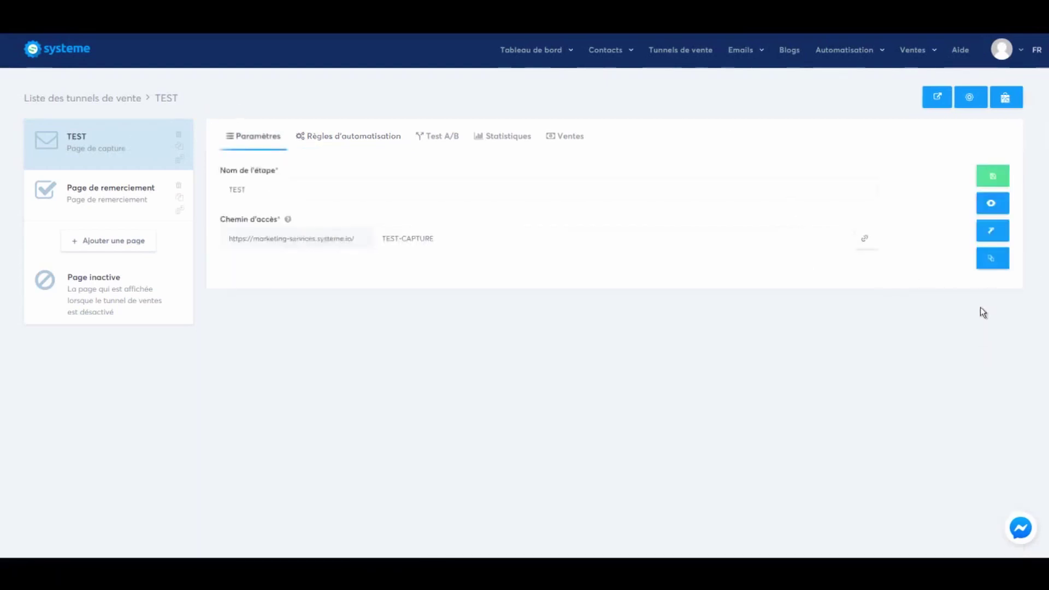
left_click(994, 204)
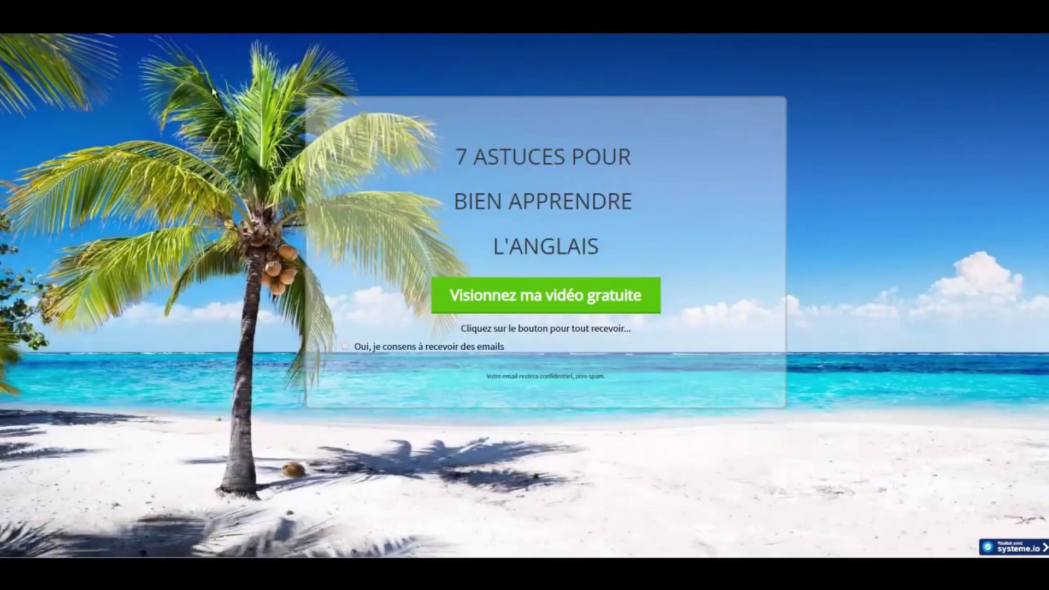